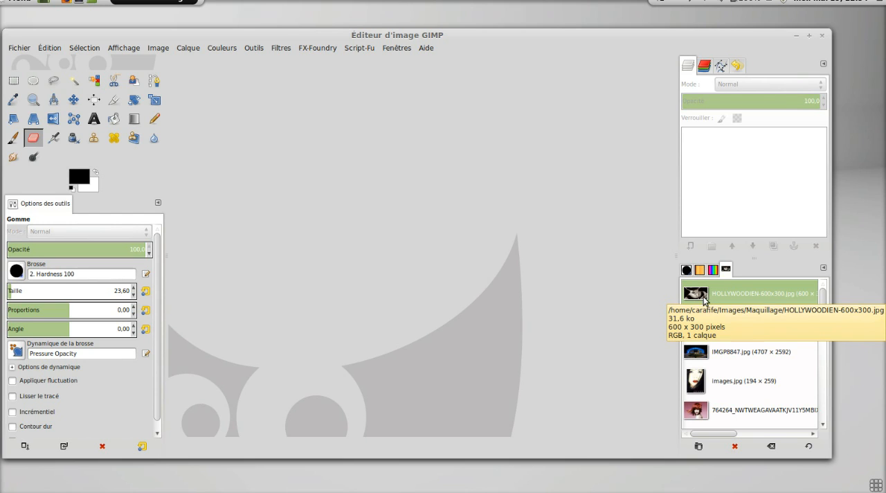
Open HOLLYWOODIEN-600x300.jpg from the document history.
left_click(29, 48)
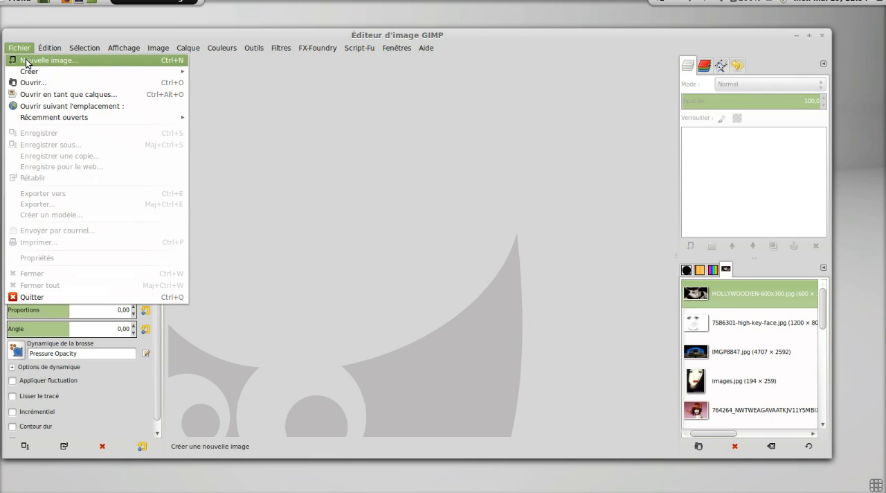
left_click(423, 144)
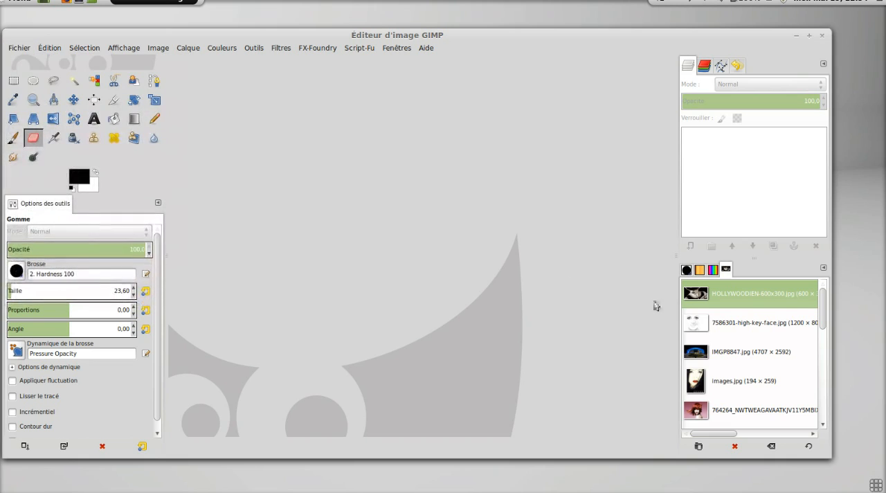
double_click(696, 293)
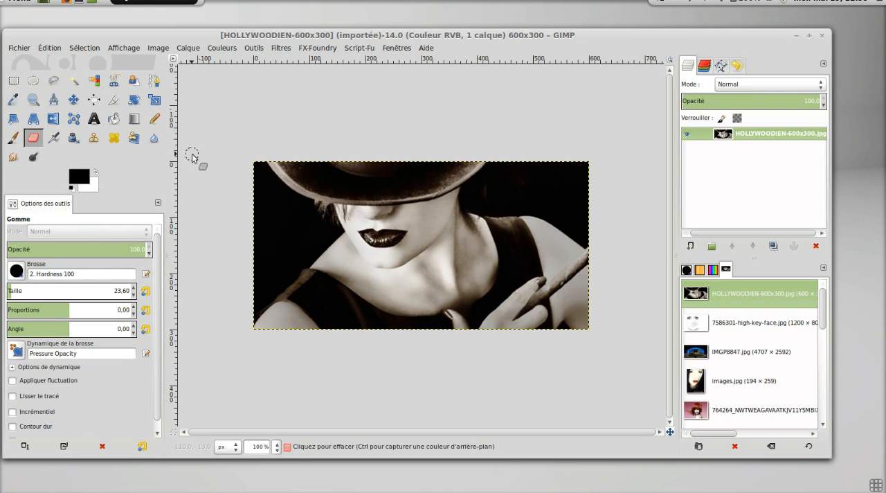
Try erasing the dark background beside the hat with the Eraser, and undo the strokes.
mouse_move(521, 186)
left_mouse_down()
mouse_move(498, 218)
mouse_move(559, 163)
left_mouse_up()
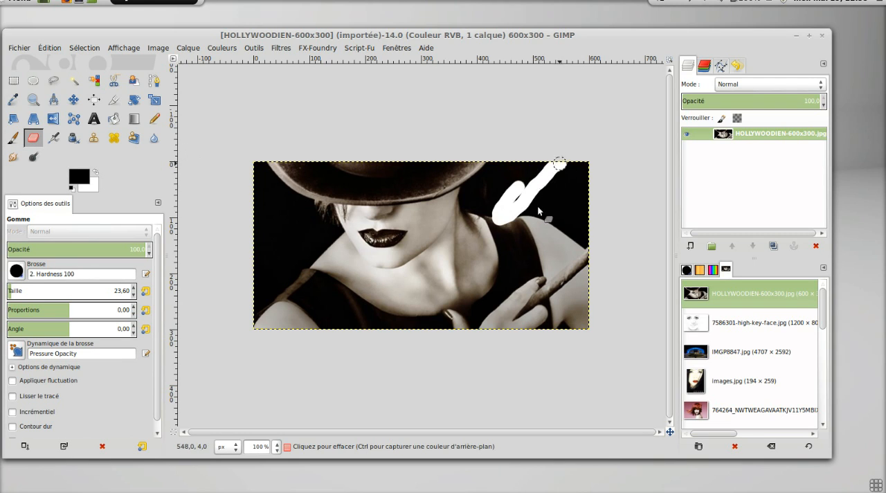
mouse_move(537, 206)
left_mouse_down()
mouse_move(518, 240)
mouse_move(536, 209)
mouse_move(514, 236)
mouse_move(453, 254)
mouse_move(498, 175)
mouse_move(478, 241)
mouse_move(506, 181)
mouse_move(521, 175)
mouse_move(510, 250)
mouse_move(498, 259)
mouse_move(494, 234)
left_mouse_up()
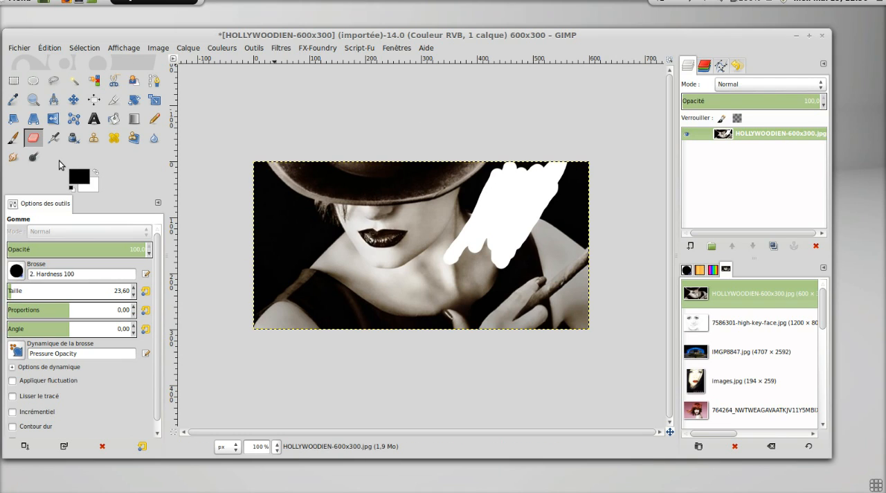
key("ctrl+z")
key("ctrl+z")
key("ctrl+z")
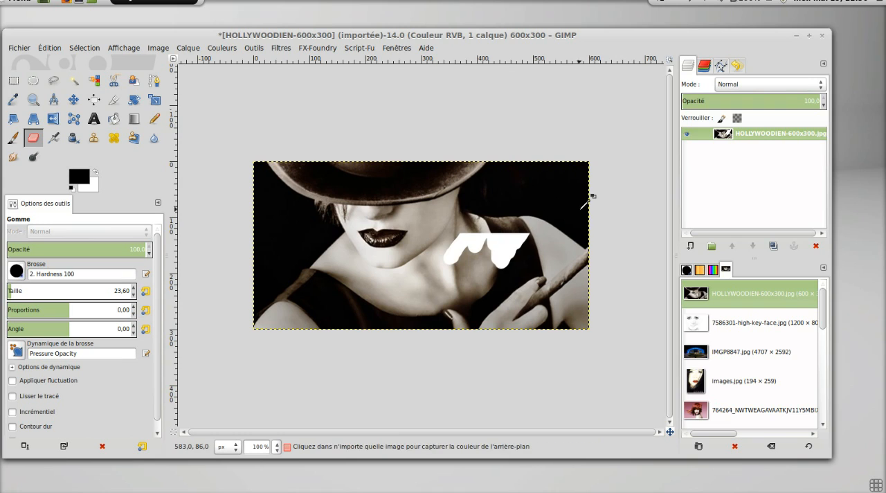
Add an alpha channel to the HOLLYWOODIEN-600x300.jpg layer and erase the dark background and shoulder beside the hat.
right_click(741, 137)
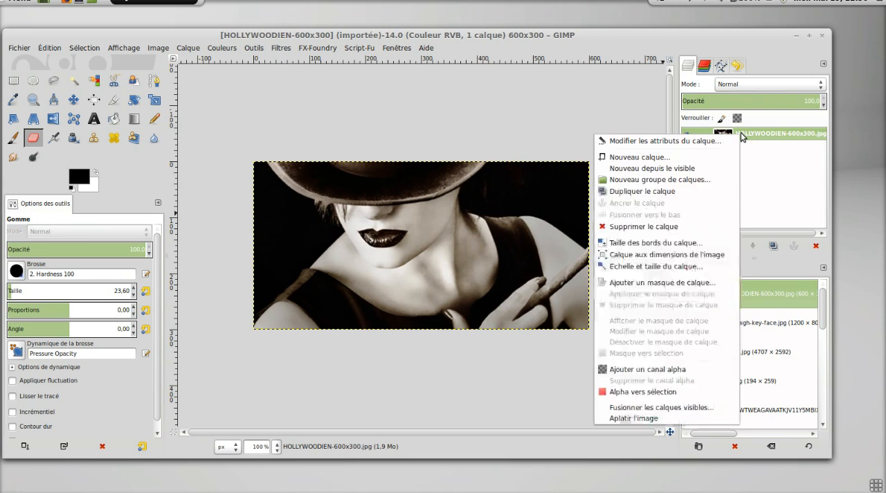
left_click(689, 371)
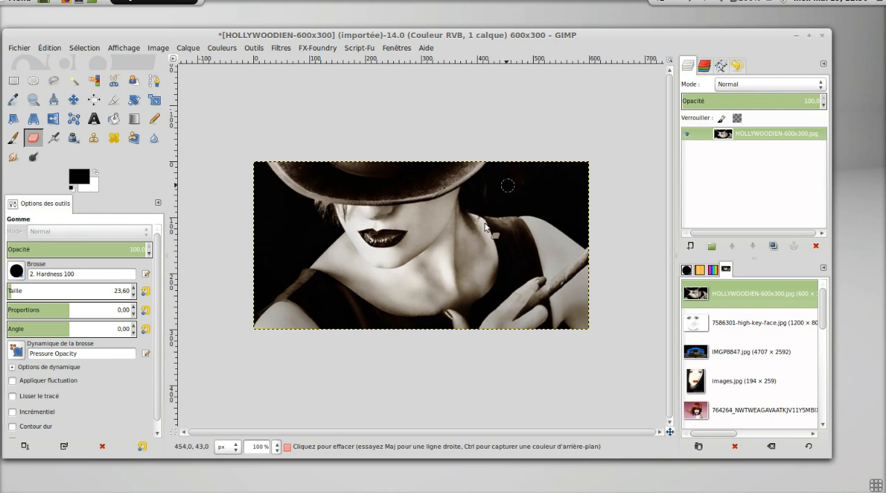
mouse_move(508, 187)
left_mouse_down()
mouse_move(488, 248)
mouse_move(529, 196)
mouse_move(506, 229)
mouse_move(526, 234)
mouse_move(544, 194)
mouse_move(525, 235)
mouse_move(549, 185)
mouse_move(551, 239)
mouse_move(572, 174)
mouse_move(543, 244)
mouse_move(536, 236)
mouse_move(564, 184)
mouse_move(561, 247)
mouse_move(561, 211)
mouse_move(575, 225)
mouse_move(581, 205)
mouse_move(531, 200)
left_mouse_up()
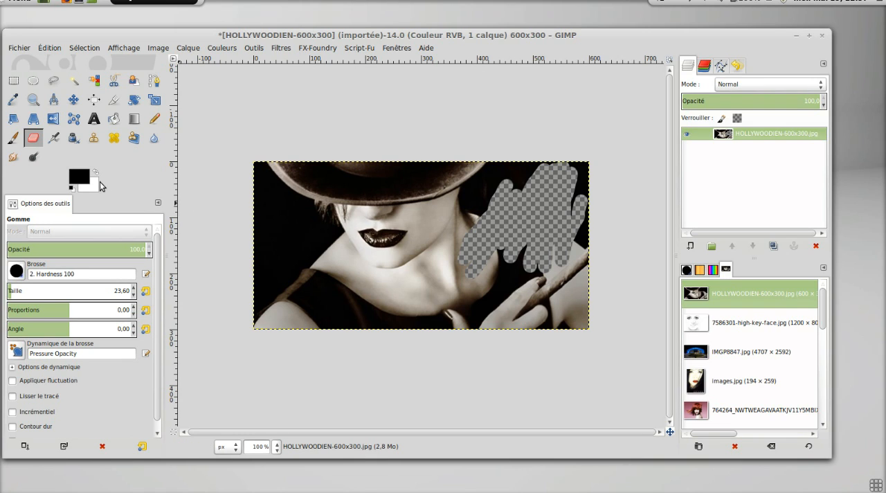
mouse_move(493, 239)
left_mouse_down()
mouse_move(477, 289)
mouse_move(510, 252)
mouse_move(487, 289)
mouse_move(512, 277)
mouse_move(525, 251)
mouse_move(549, 260)
mouse_move(563, 253)
mouse_move(552, 265)
mouse_move(579, 219)
mouse_move(584, 264)
mouse_move(592, 236)
mouse_move(577, 166)
mouse_move(586, 179)
mouse_move(532, 197)
mouse_move(538, 167)
mouse_move(541, 179)
mouse_move(531, 177)
mouse_move(544, 170)
mouse_move(542, 191)
left_mouse_up()
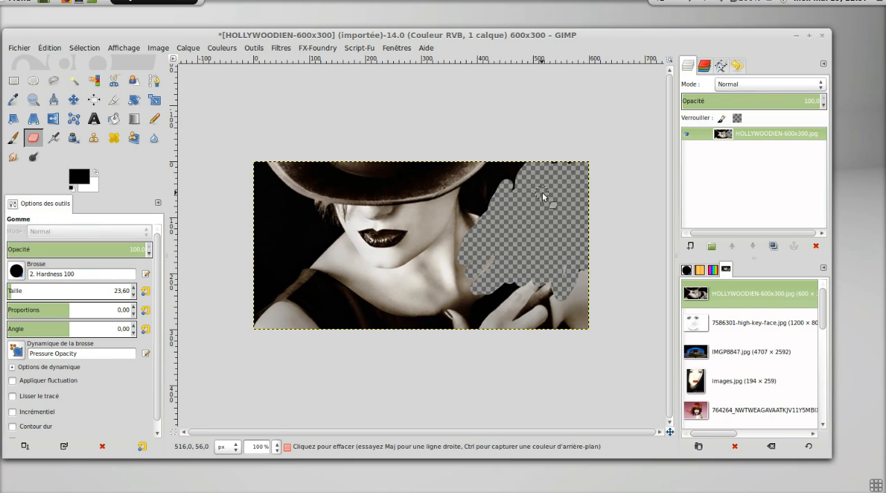
Check the layer's alpha channel commands, and undo the erasing and the added alpha channel.
right_click(750, 133)
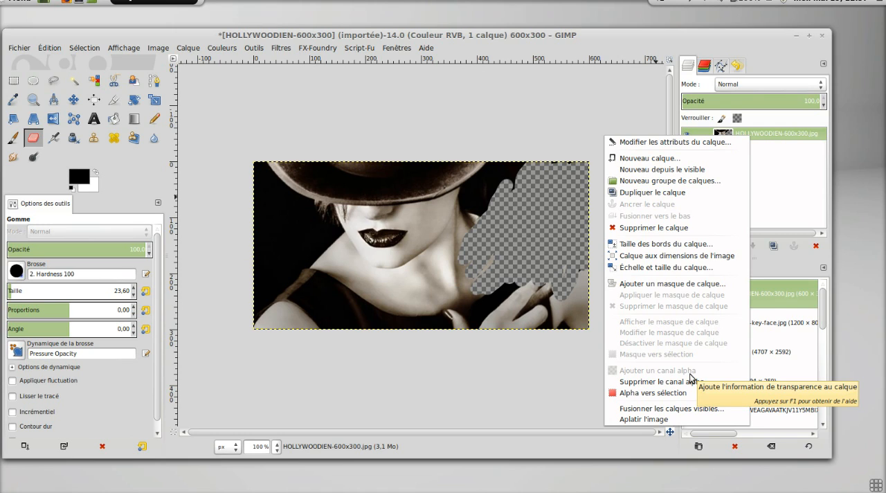
left_click(778, 191)
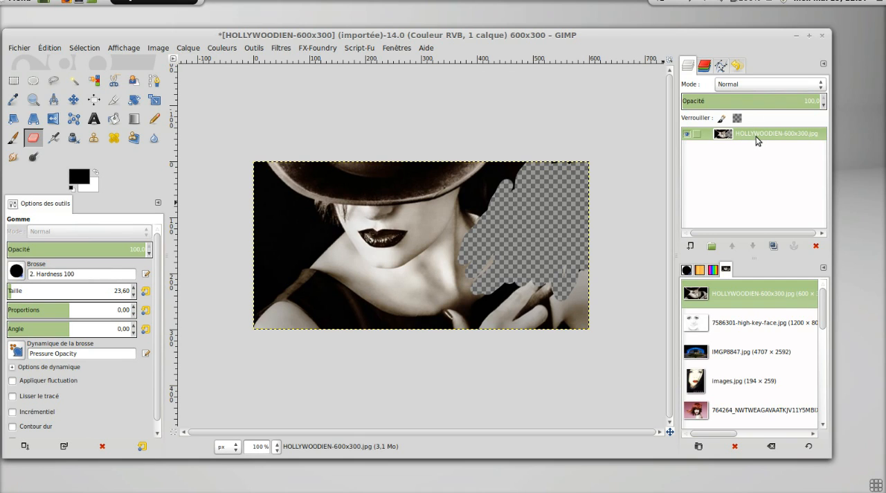
key("ctrl+z")
key("ctrl+z")
key("ctrl+z")
key("ctrl+z")
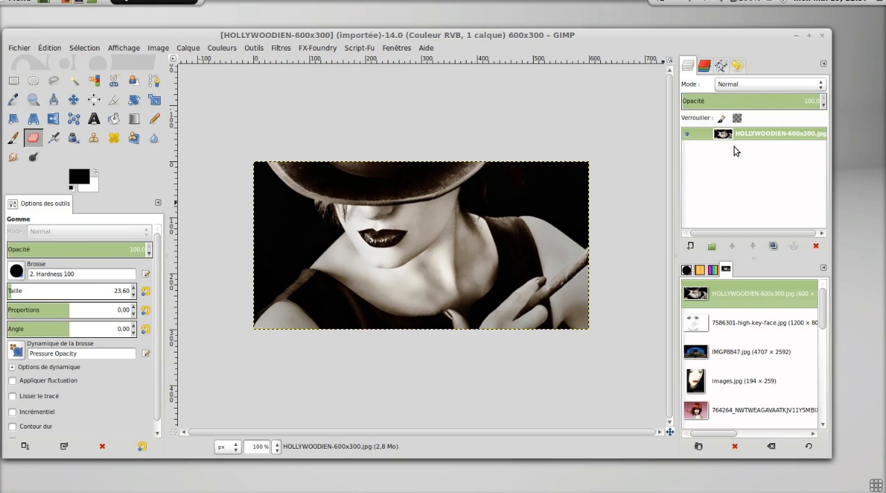
Open 3184839175.jpg from the Maquillage folder as a new layer in the current image.
left_click(28, 50)
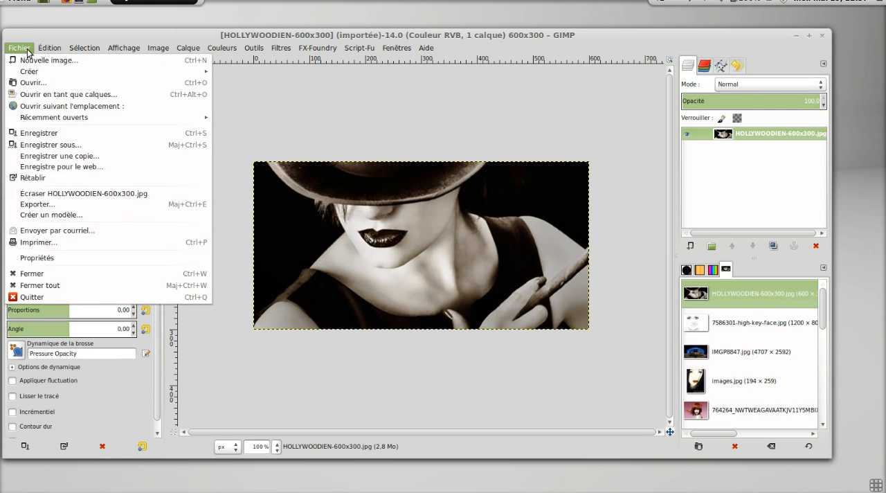
left_click(59, 95)
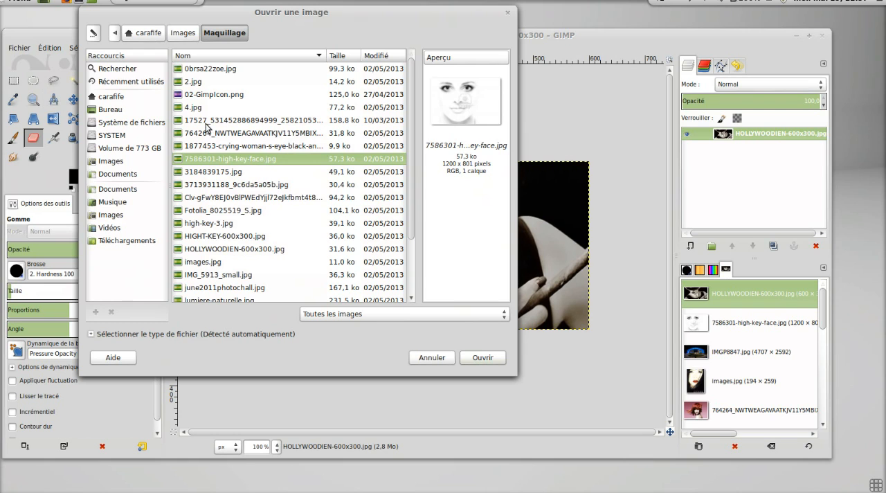
left_click(234, 172)
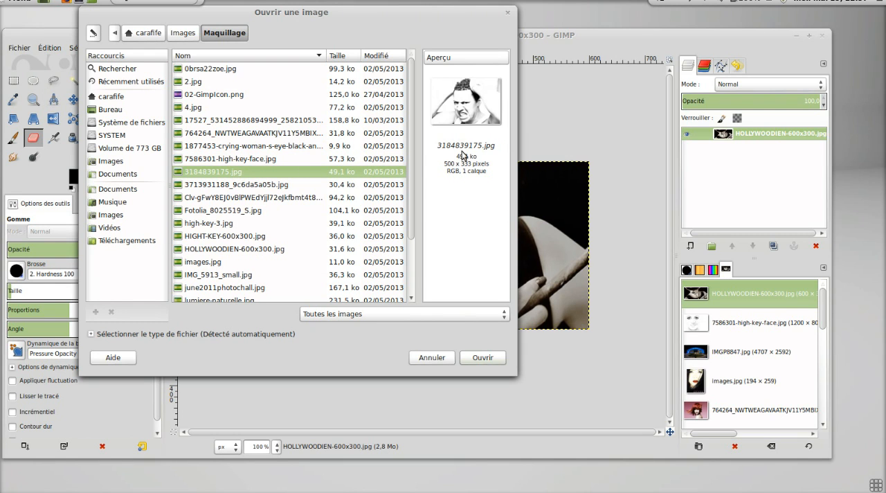
left_click(480, 357)
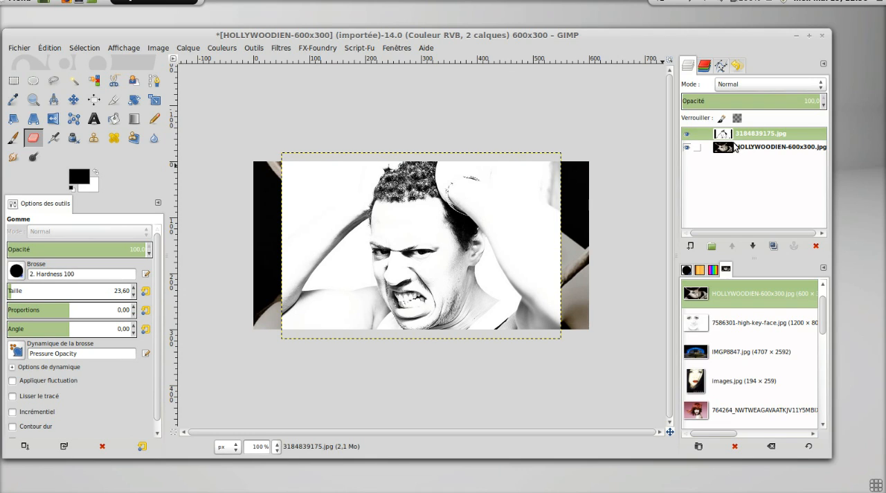
Hide and show the 3184839175.jpg layer several times to compare it with the layer beneath.
left_click(687, 135)
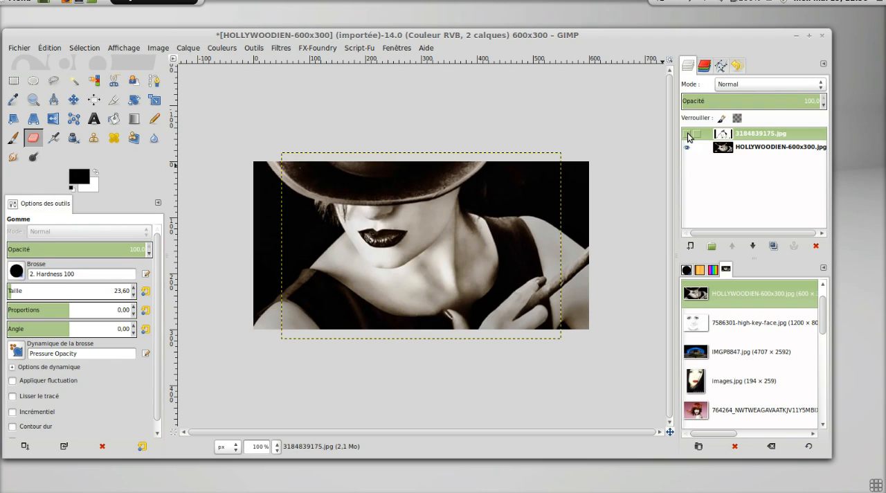
left_click(687, 135)
left_click(687, 135)
left_click(687, 135)
left_click(687, 134)
left_click(687, 135)
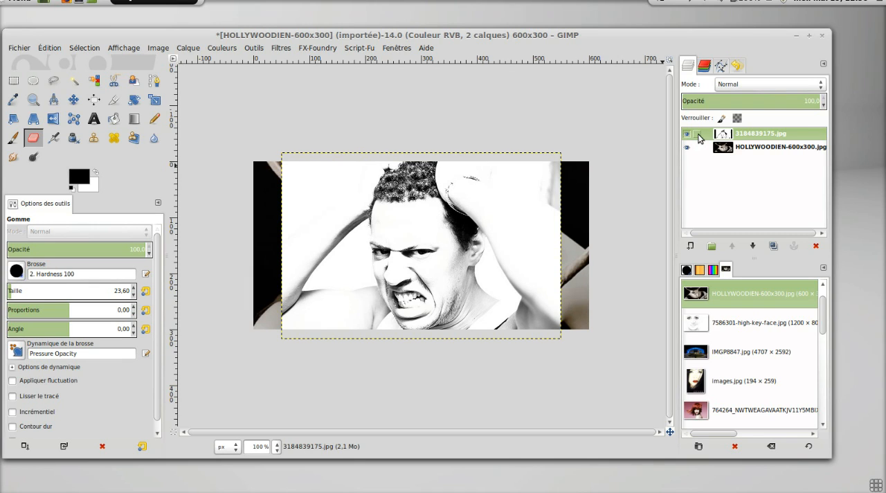
Link the 3184839175.jpg and HOLLYWOODIEN-600x300.jpg layers and shift them together with the Move tool.
left_click(697, 135)
left_click(697, 150)
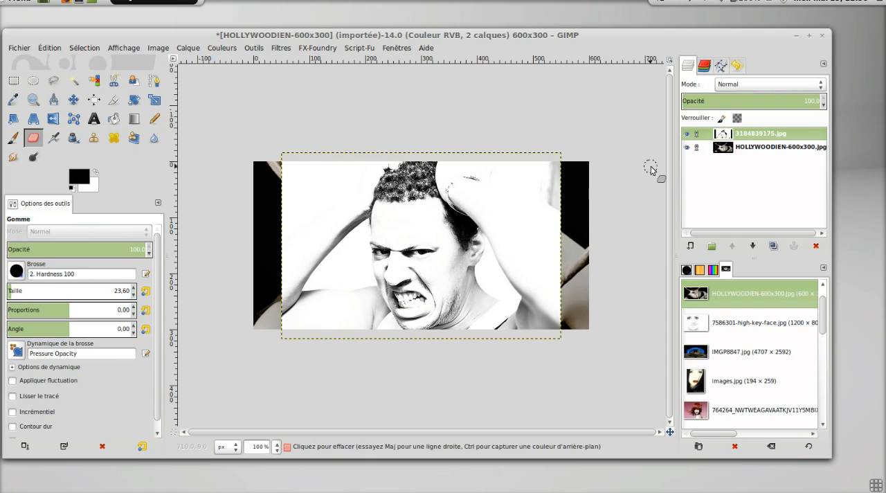
key("m")
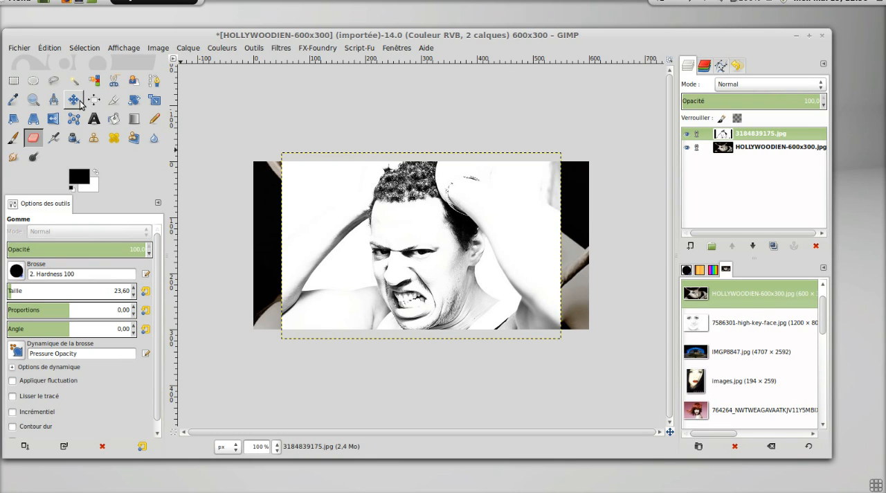
left_click_drag(323, 262, 325, 238)
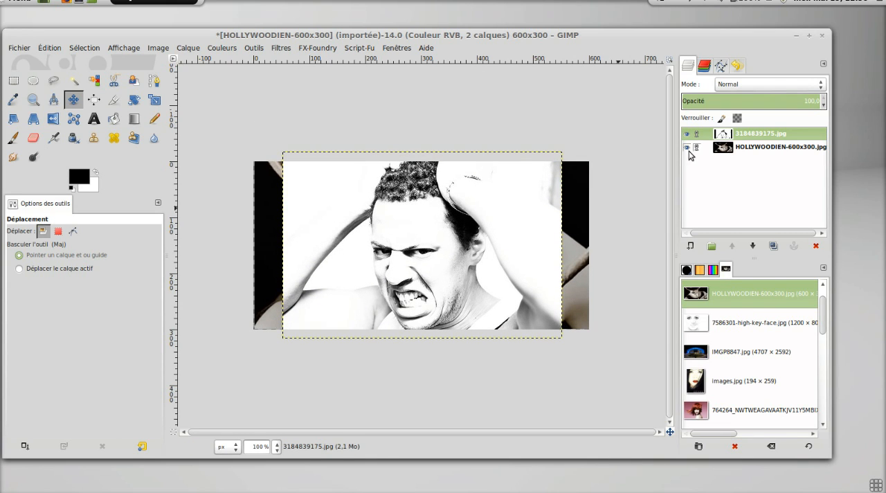
Shift the 3184839175.jpg layer down on its own, and undo the layer moves and the unlinking.
mouse_move(469, 266)
left_mouse_down()
mouse_move(474, 199)
mouse_move(467, 279)
left_mouse_up()
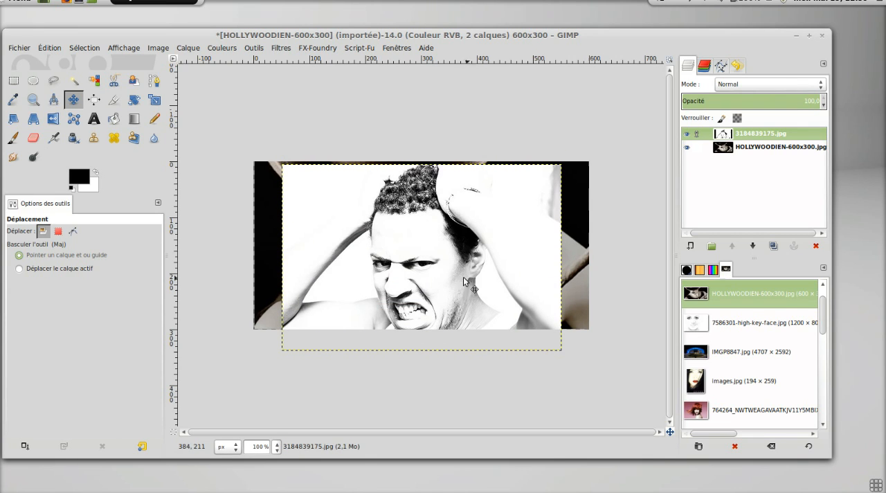
left_click(696, 135)
key("ctrl+z")
key("ctrl+z")
key("ctrl+z")
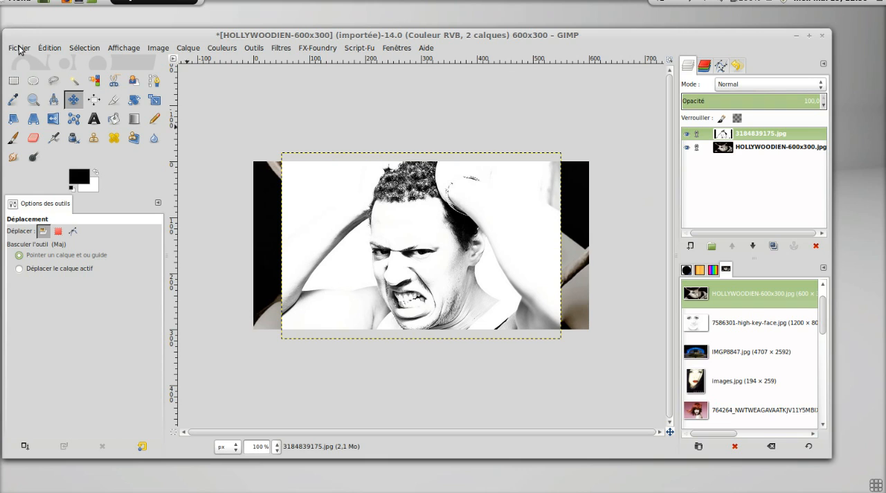
Open images.jpg from the document history and copy it as a new layer into the HOLLYWOODIEN-600x300 image.
left_click(709, 383)
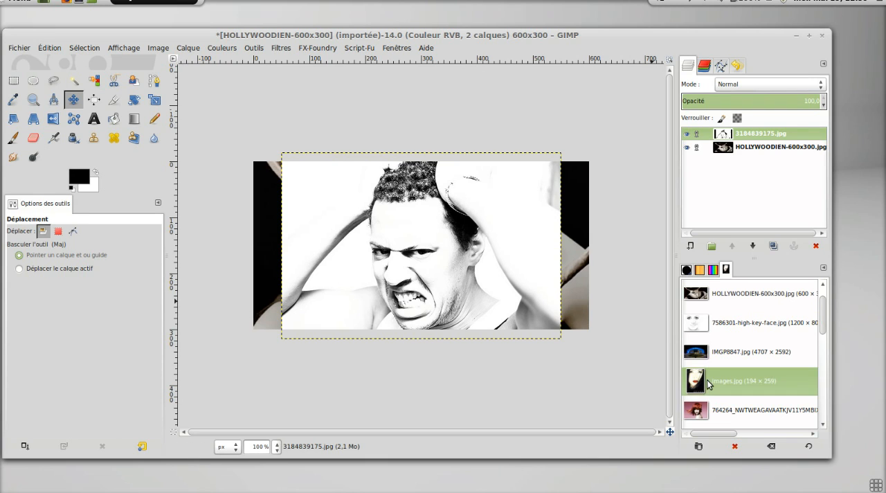
double_click(708, 383)
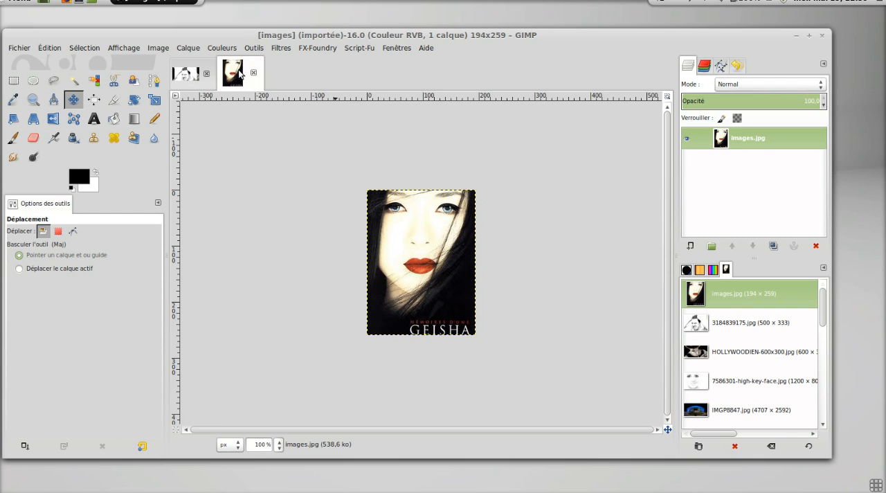
left_click(185, 78)
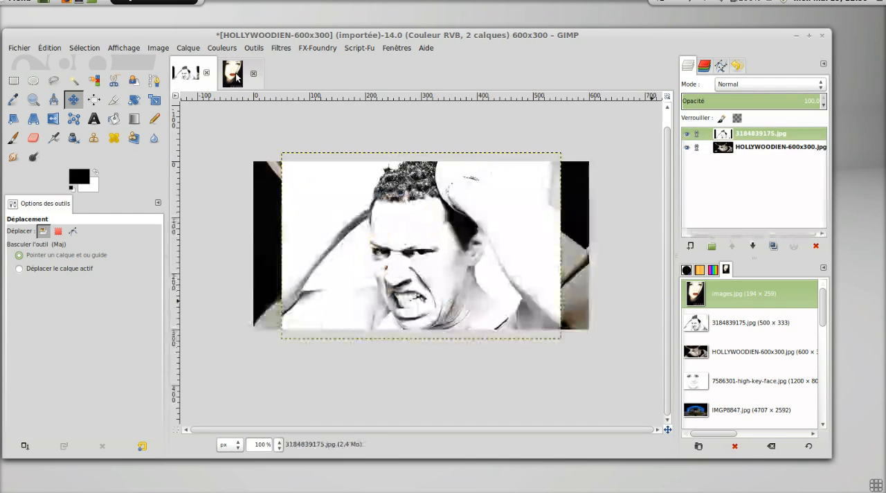
left_click(235, 73)
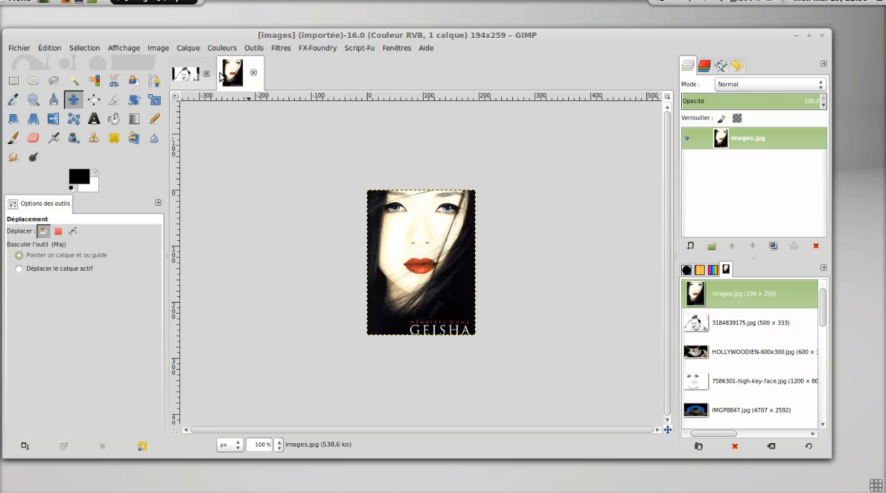
left_click_drag(228, 78, 724, 164)
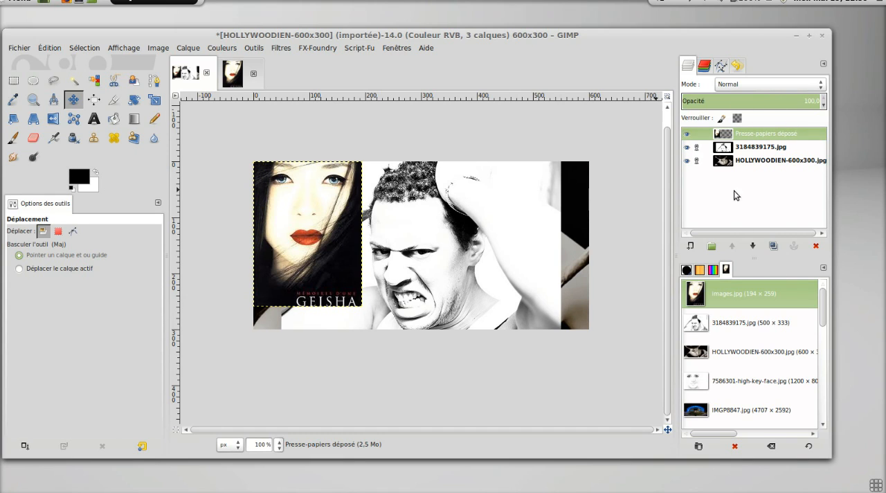
Review the blend modes for the pasted portrait layer, and lower its opacity to 0 before restoring it to 100.
left_click(787, 88)
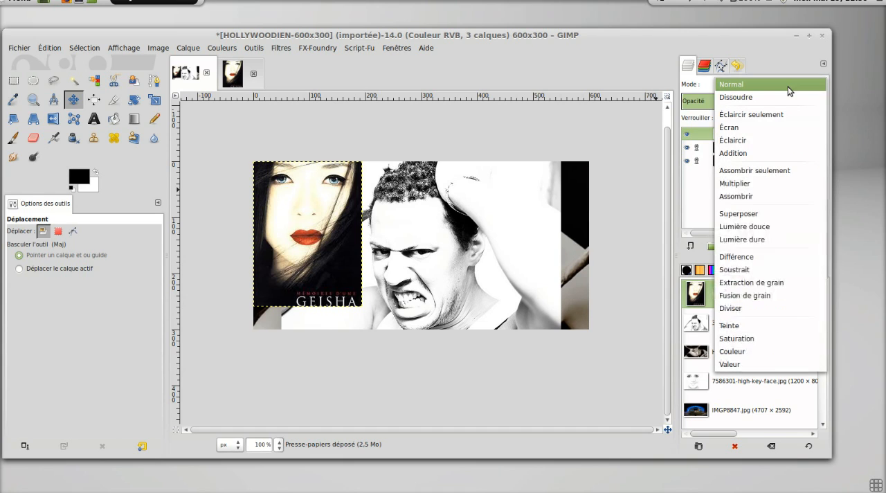
left_click(788, 87)
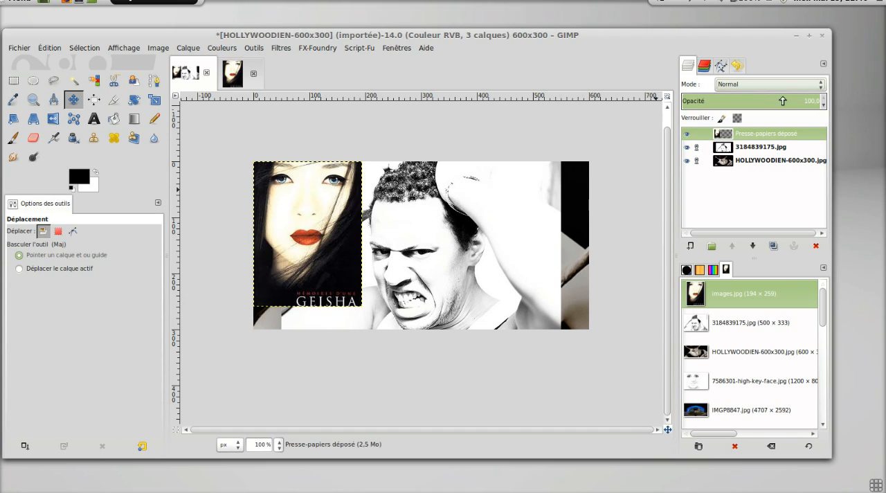
left_click_drag(814, 101, 689, 101)
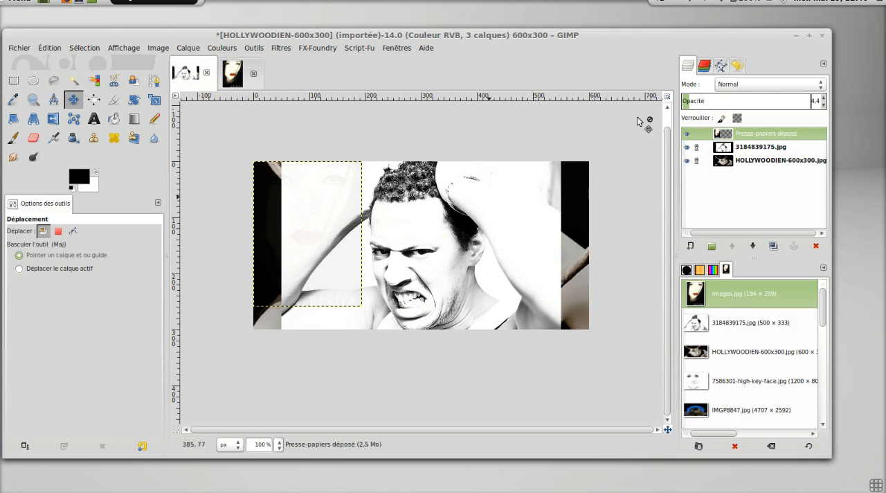
left_click_drag(687, 101, 681, 101)
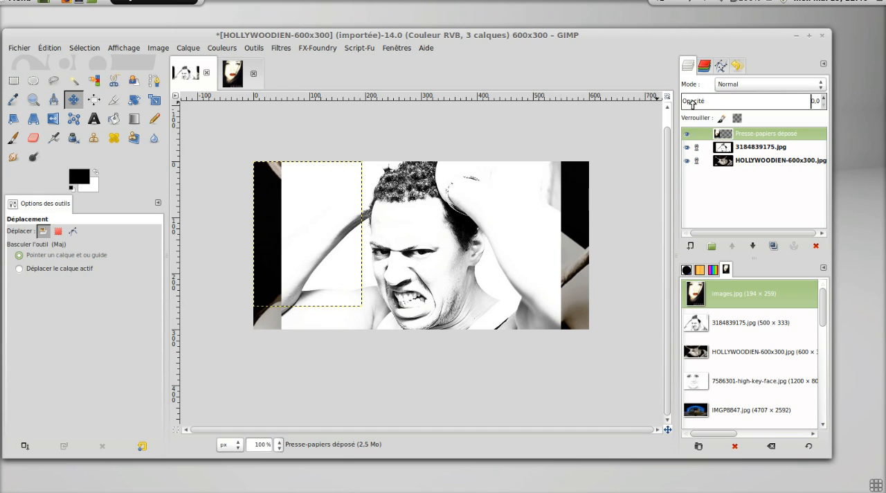
left_click_drag(683, 101, 827, 101)
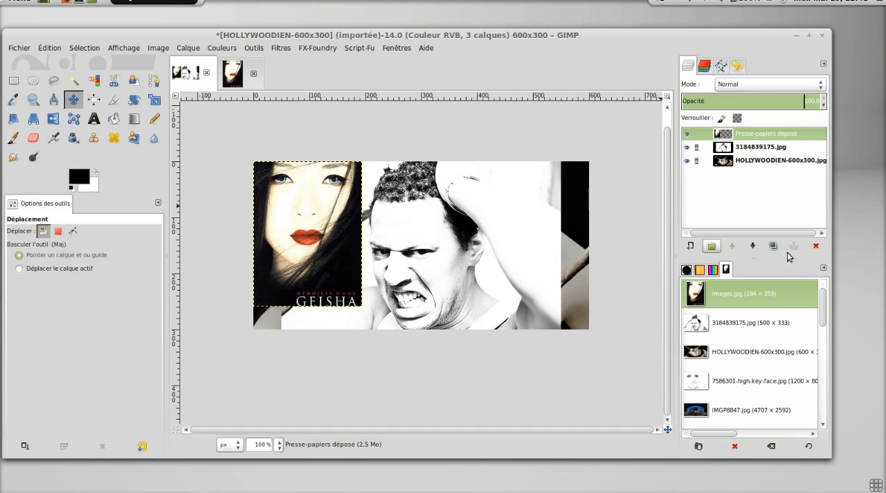
Create a new 600 × 300 px layer with the Transparence fill, checking the available size units along the way.
left_click(691, 247)
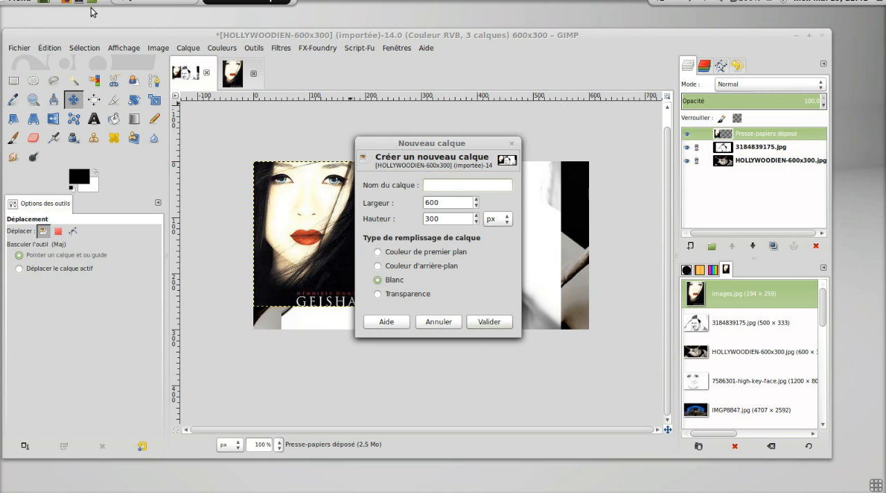
left_click(194, 49)
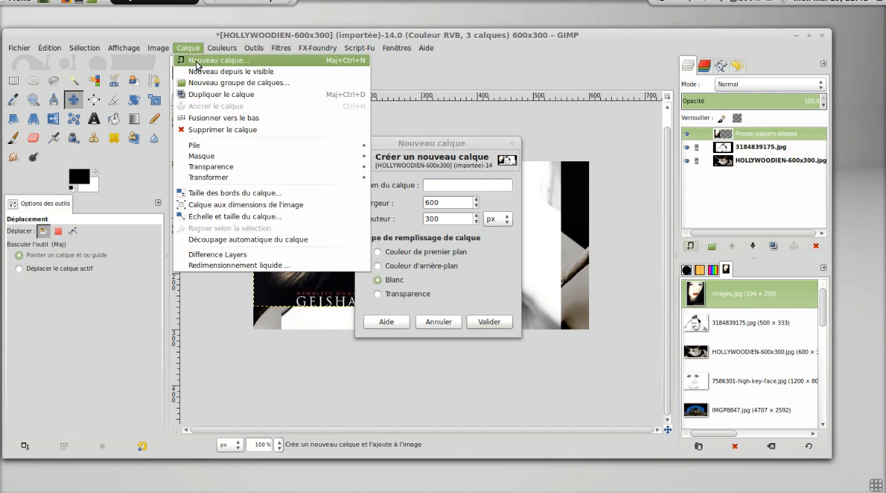
left_click(426, 162)
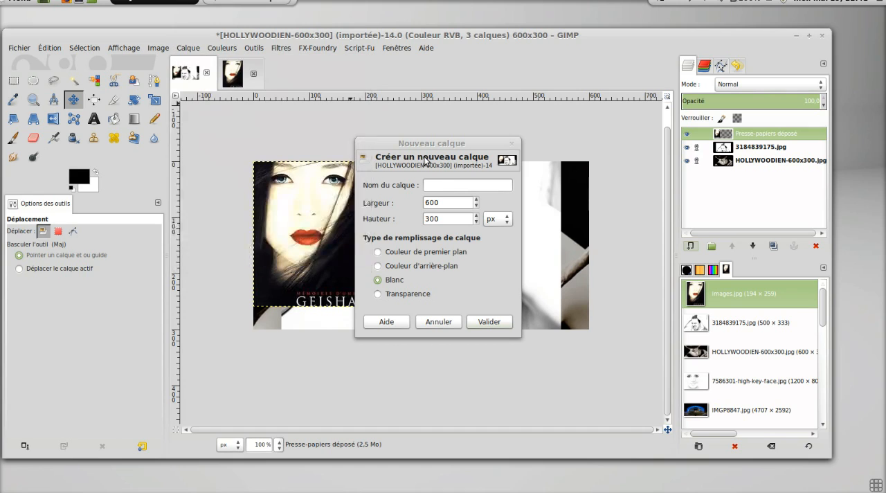
left_click(462, 183)
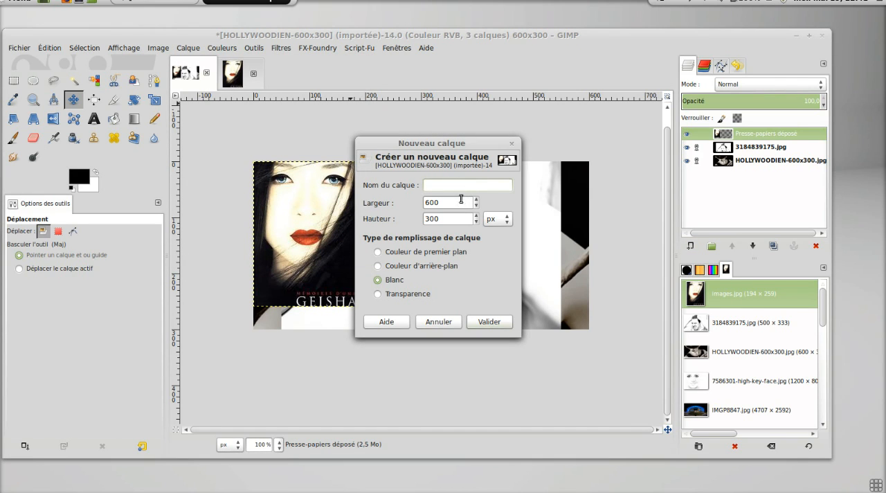
left_click(508, 219)
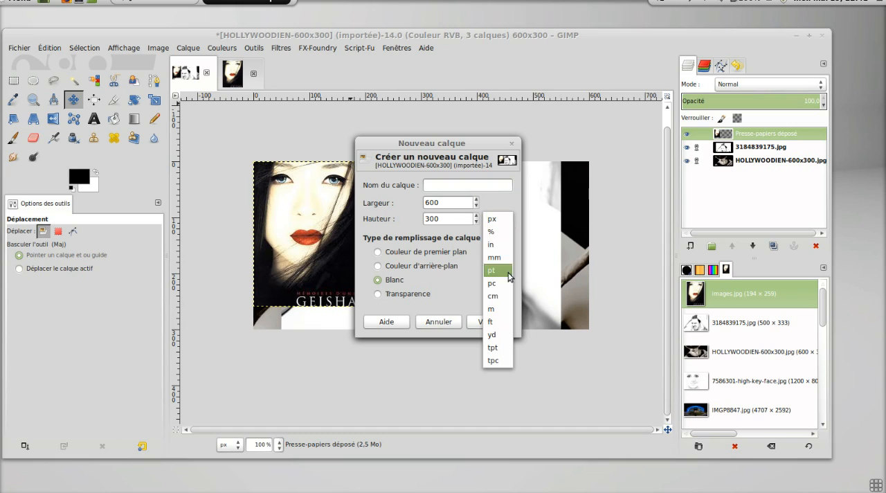
left_click(499, 203)
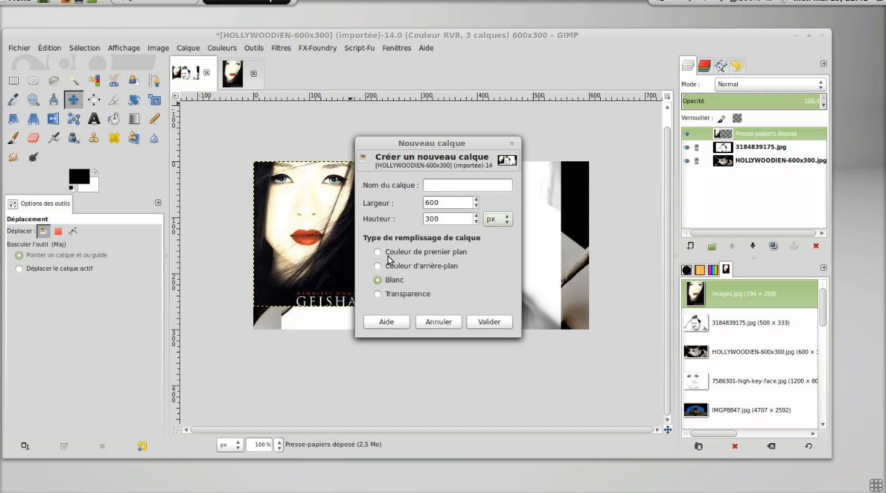
left_click(378, 294)
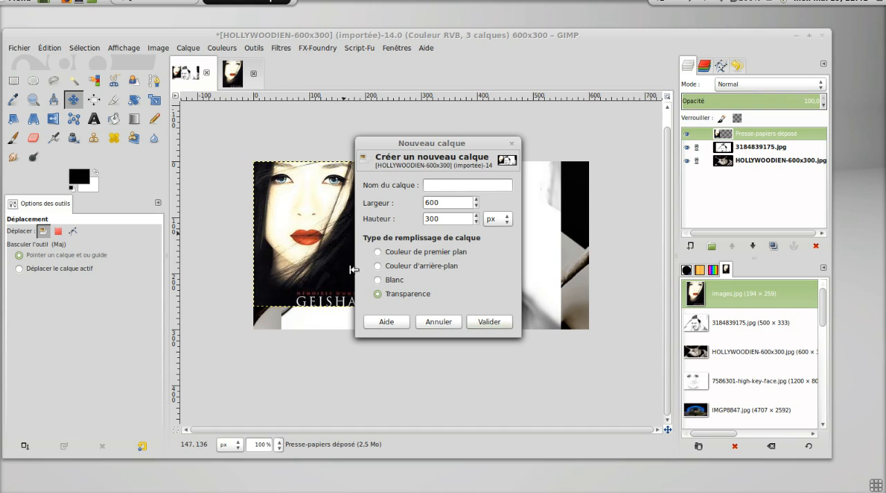
left_click(469, 322)
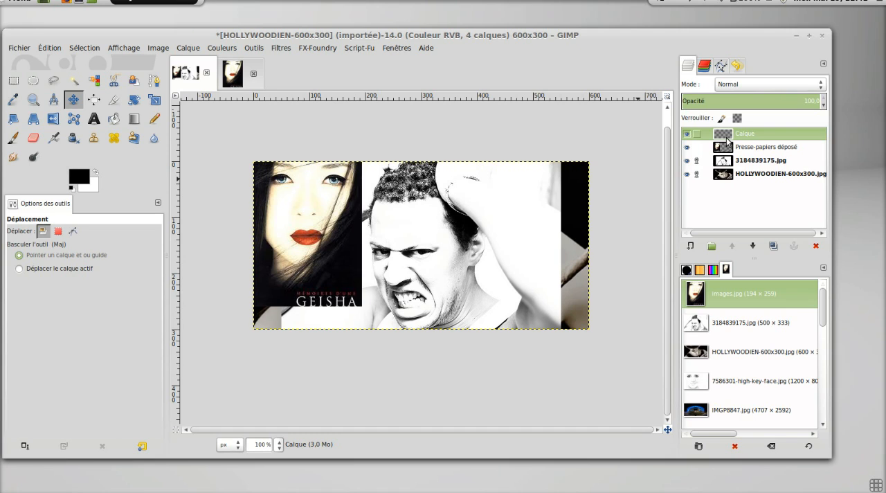
Add another 600 × 300 px layer filled with the black foreground colour.
left_click(691, 246)
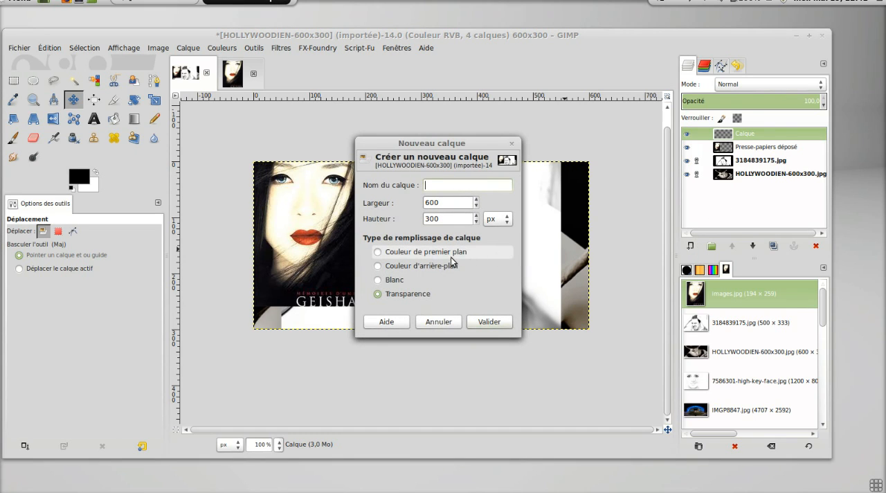
left_click(423, 254)
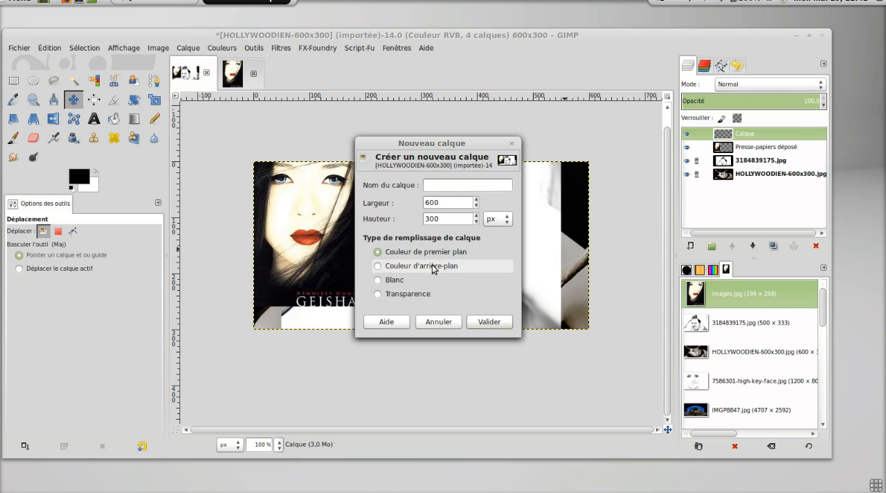
left_click(481, 323)
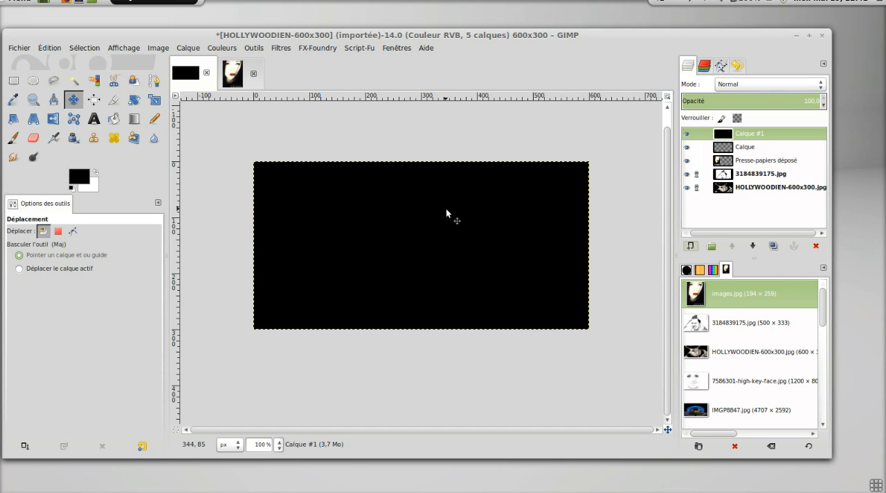
Set the foreground colour to blue 0000bd and add a new layer filled with that foreground colour.
left_click(76, 181)
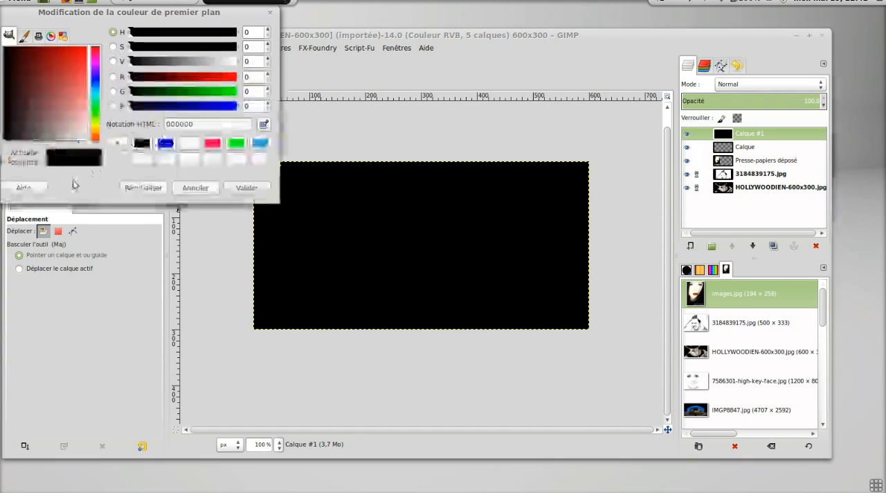
left_click(247, 187)
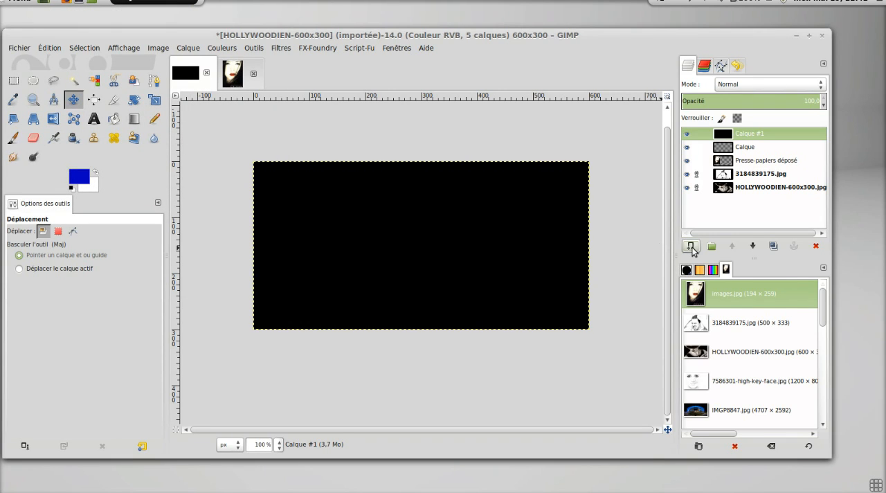
left_click(690, 245)
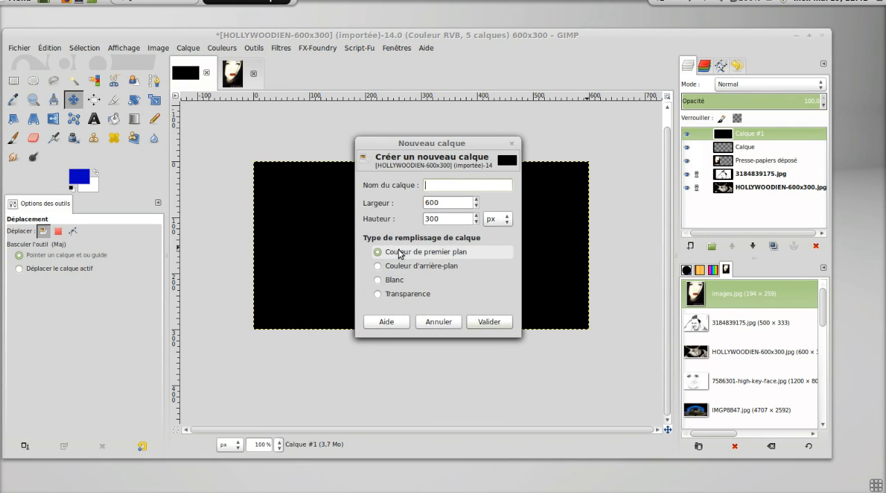
left_click(480, 322)
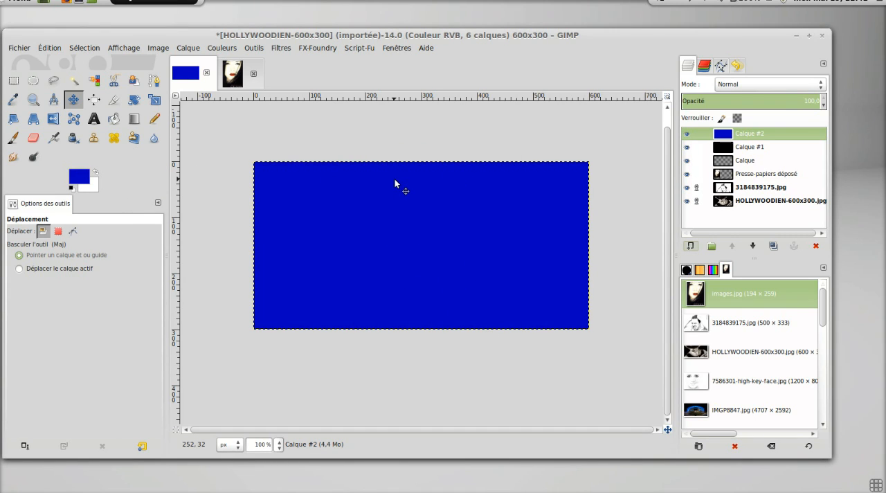
Reset the colours to black and white, and add two layers, one with the background colour fill and one with the Blanc fill.
left_click(73, 190)
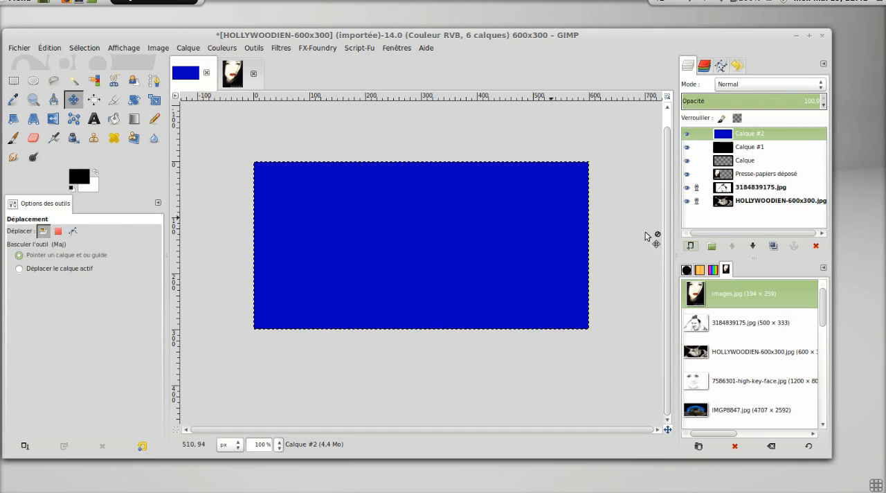
left_click(690, 246)
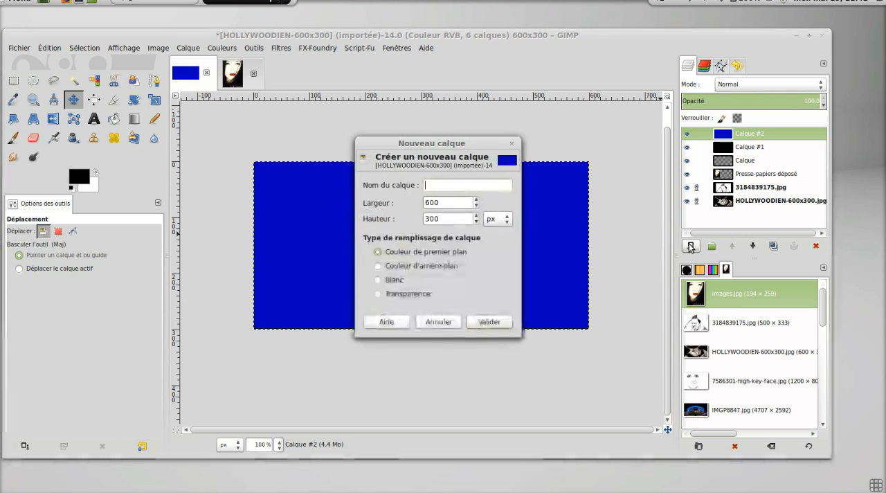
left_click(411, 267)
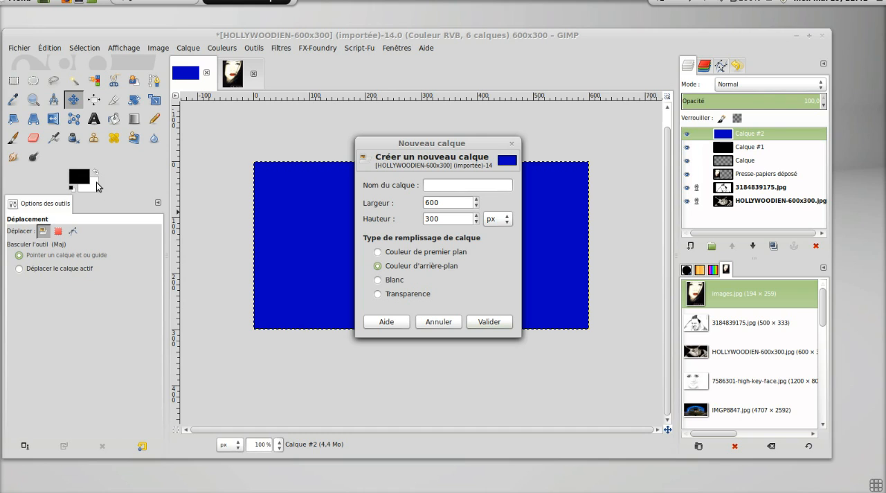
left_click(488, 322)
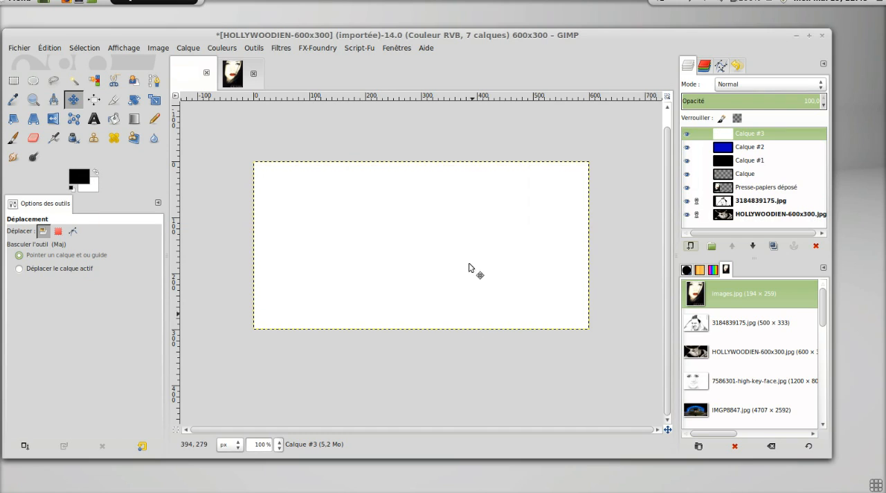
left_click(692, 246)
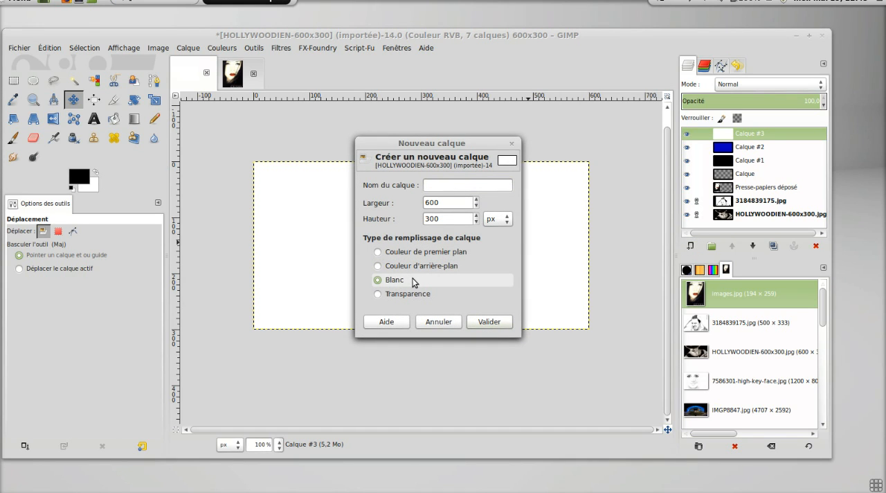
left_click(496, 324)
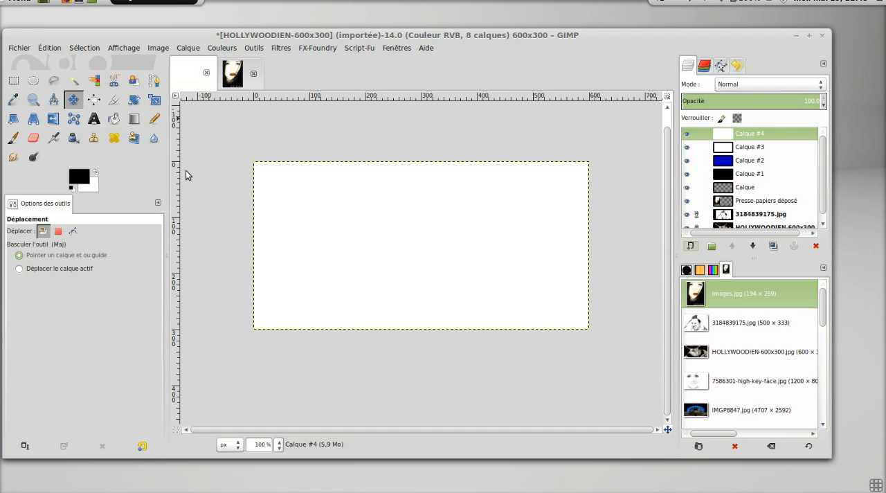
Swap the foreground and background colours, and set the foreground to the bright green from the colour history.
left_click(92, 176)
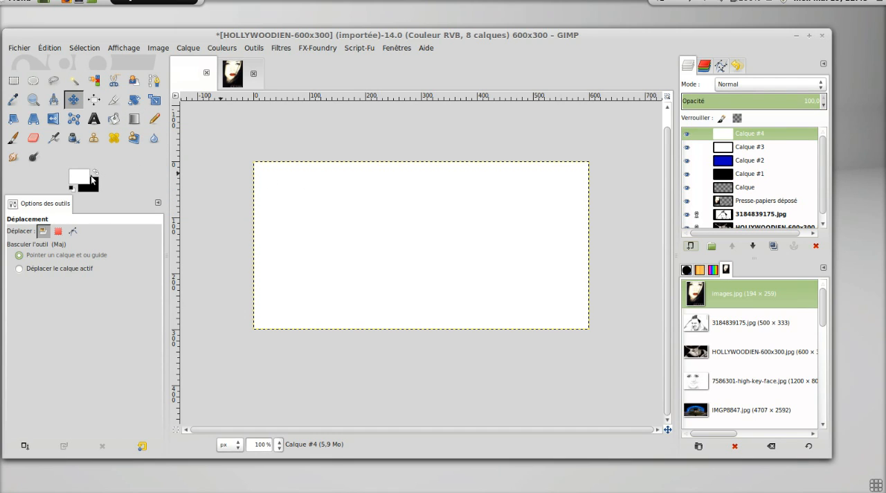
left_click(84, 176)
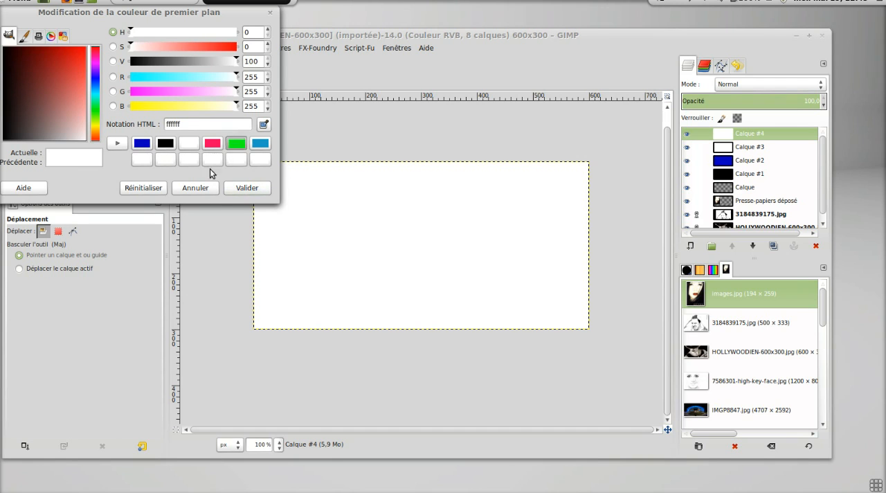
left_click(236, 144)
left_click(247, 187)
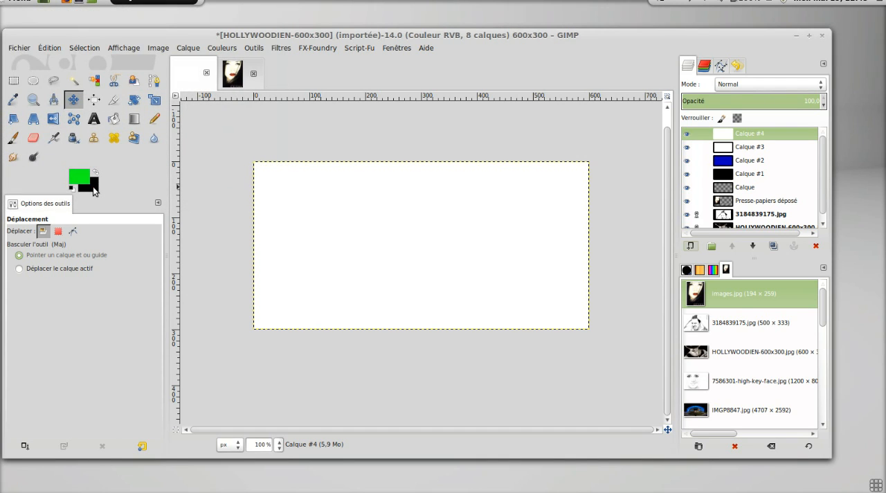
Set the background colour to the pale yellow edd67b and add it to the colour history.
left_click(94, 188)
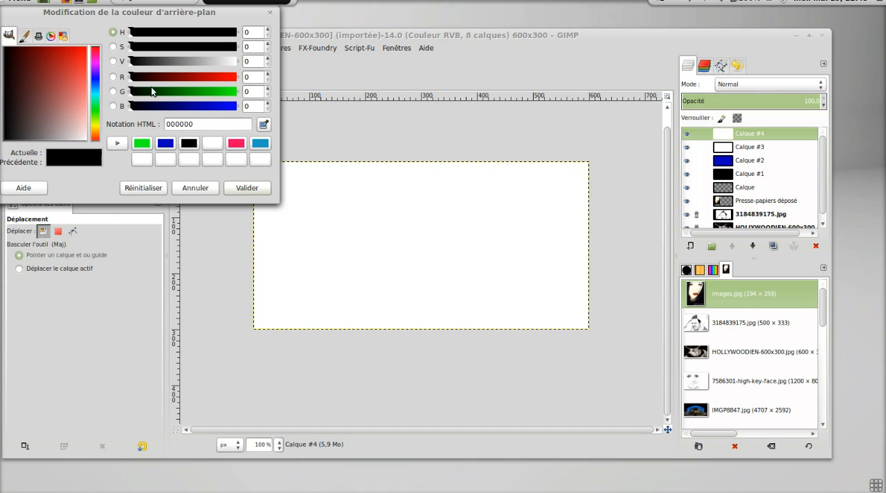
left_click(97, 130)
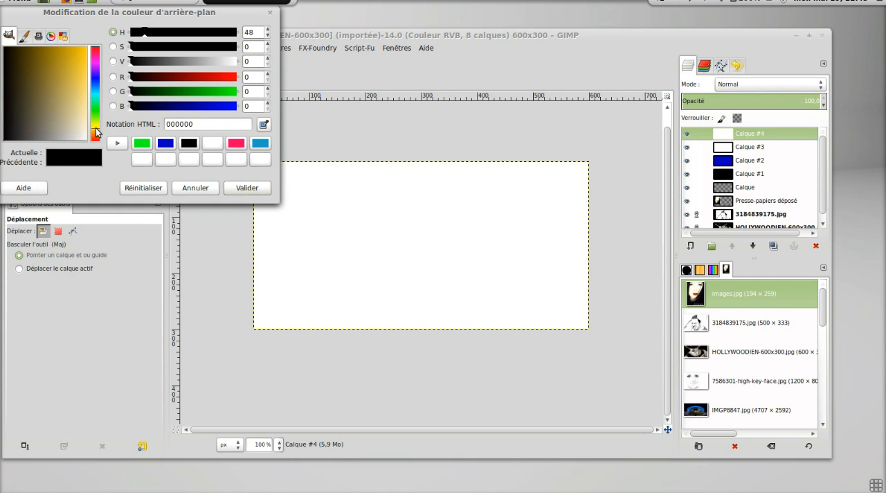
left_click(82, 94)
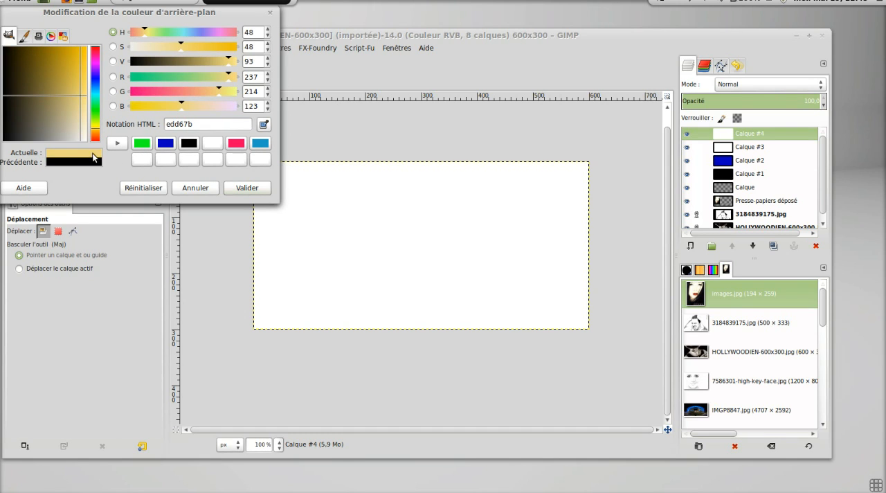
left_click(117, 143)
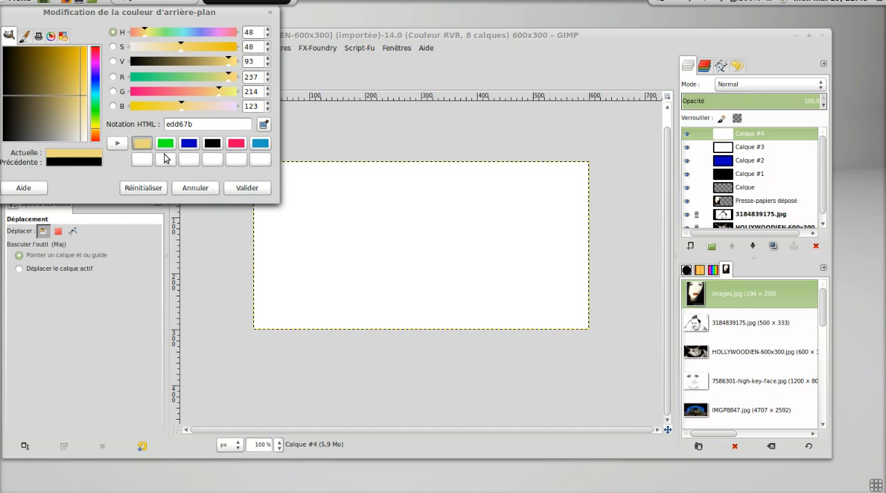
left_click(242, 190)
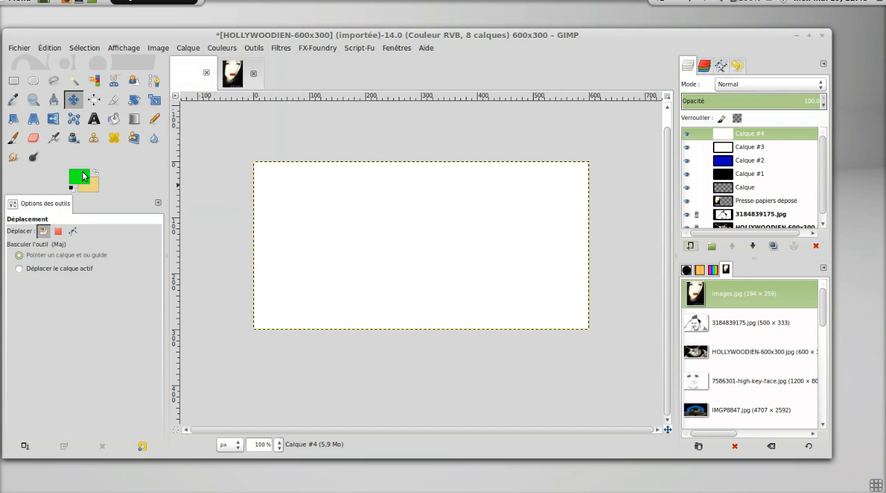
Fill the top white layer with a linear PP vers AP (bord dur) gradient running diagonally from its upper left to its lower right.
left_click(133, 119)
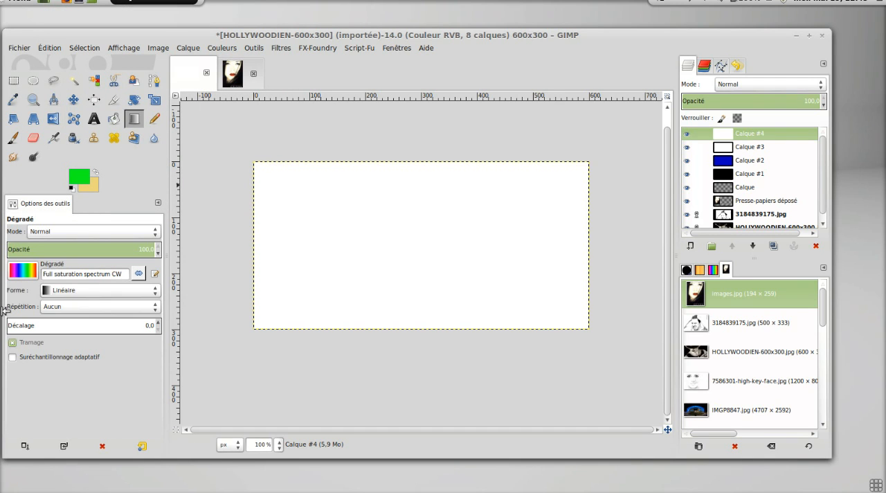
left_click(33, 274)
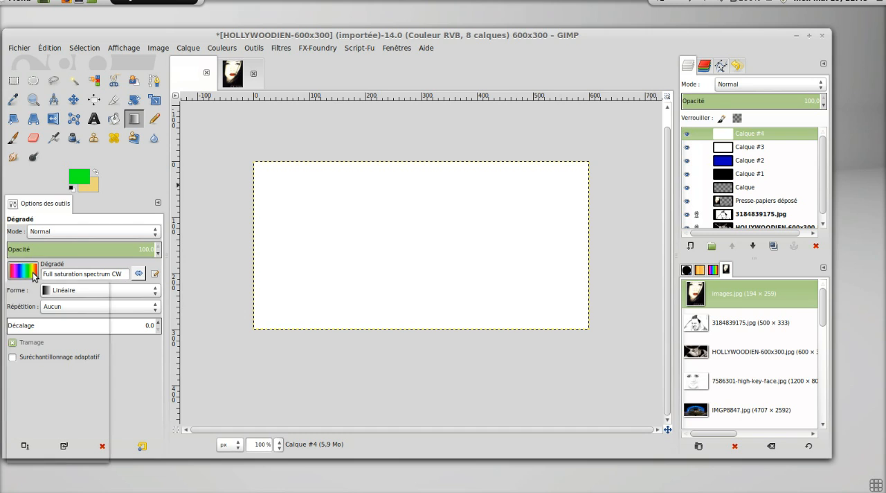
left_click_drag(105, 358, 103, 278)
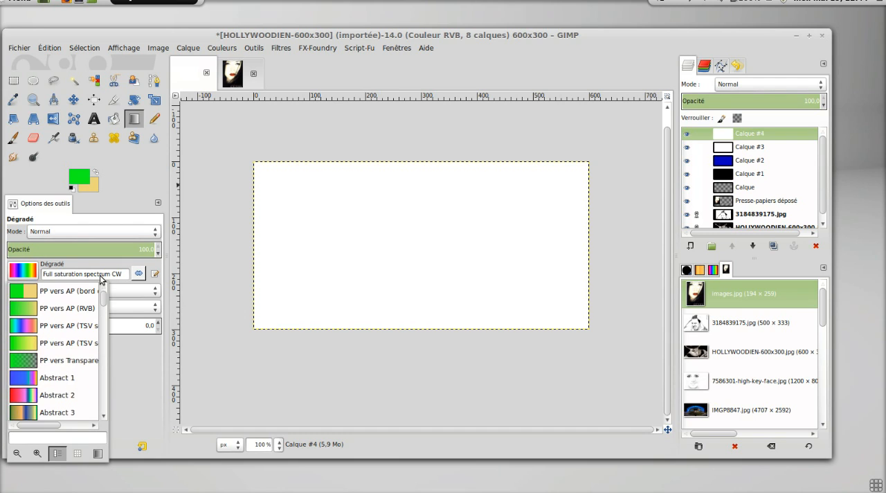
left_click(23, 296)
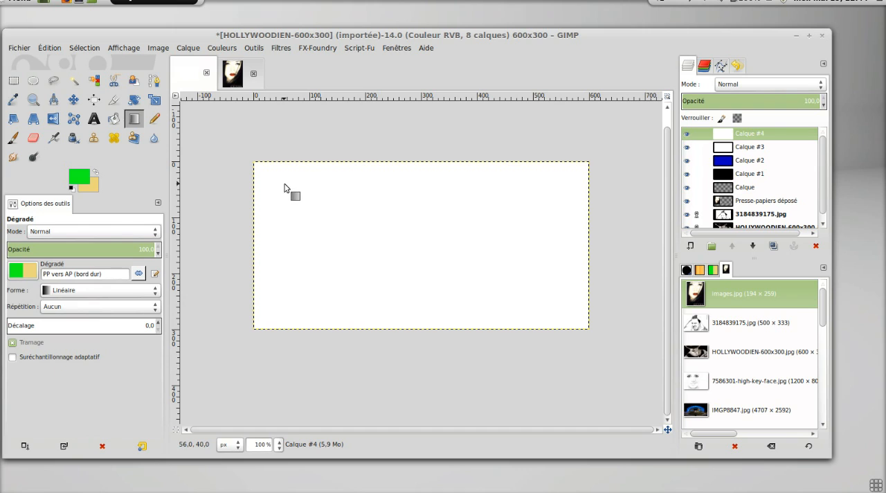
left_click_drag(284, 185, 550, 312)
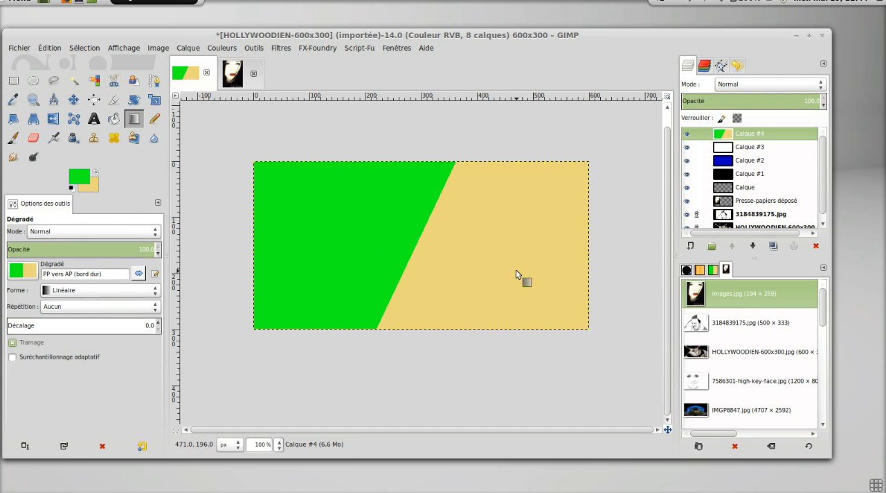
Fill Calque #4 with a linear PP vers AP (RVB) gradient running diagonally from upper left to lower right, and reset the colours to black and white.
left_click(22, 269)
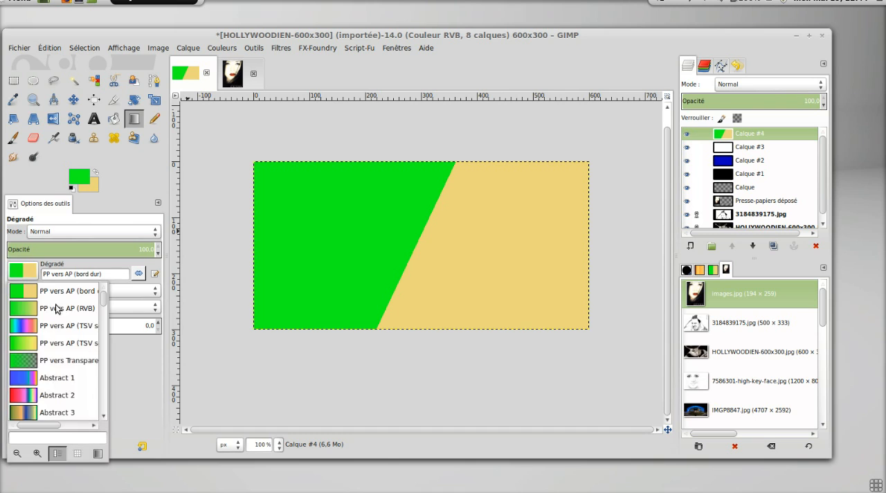
left_click(25, 308)
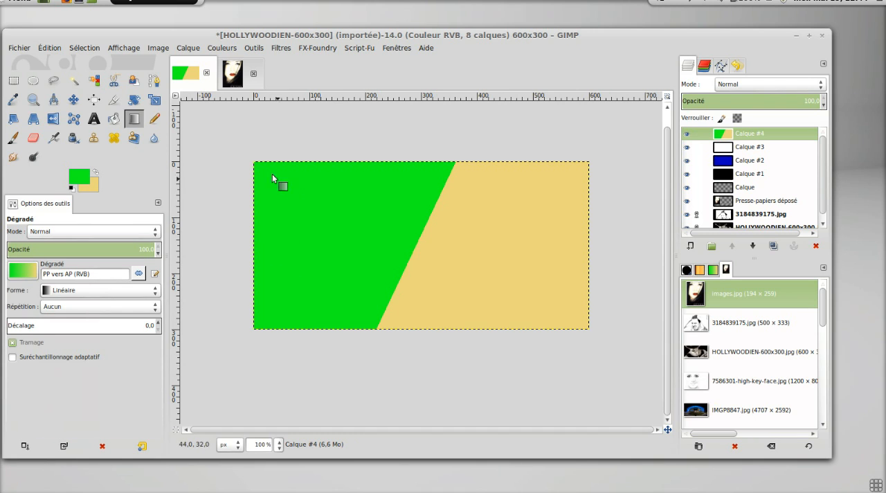
left_click_drag(270, 171, 573, 310)
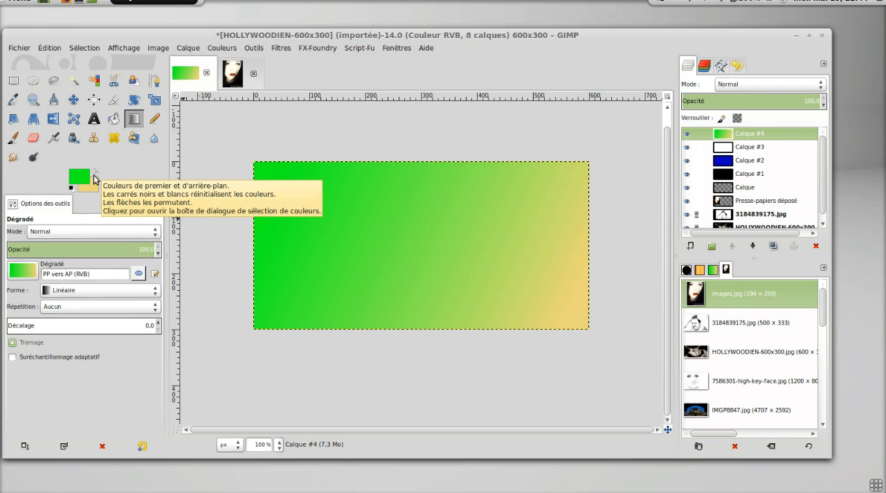
left_click(70, 186)
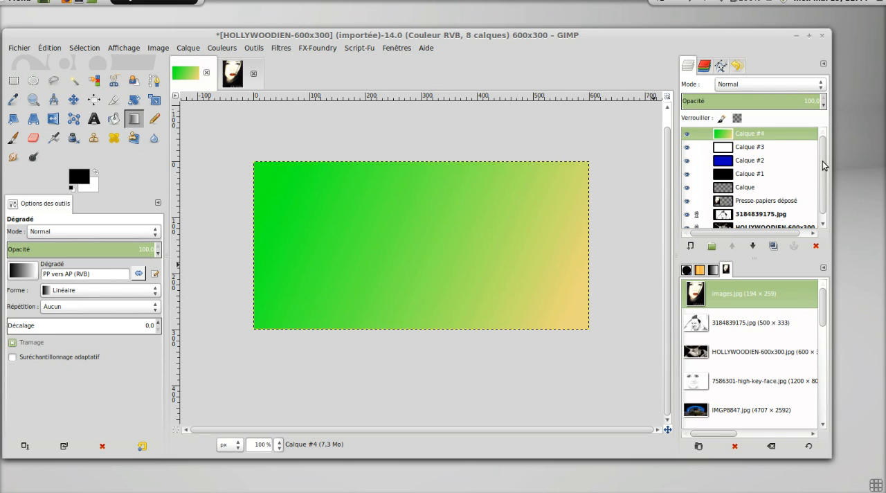
Add a new layer group at the top of the layer stack, keeping its default name.
scroll(823, 181, "down", 1)
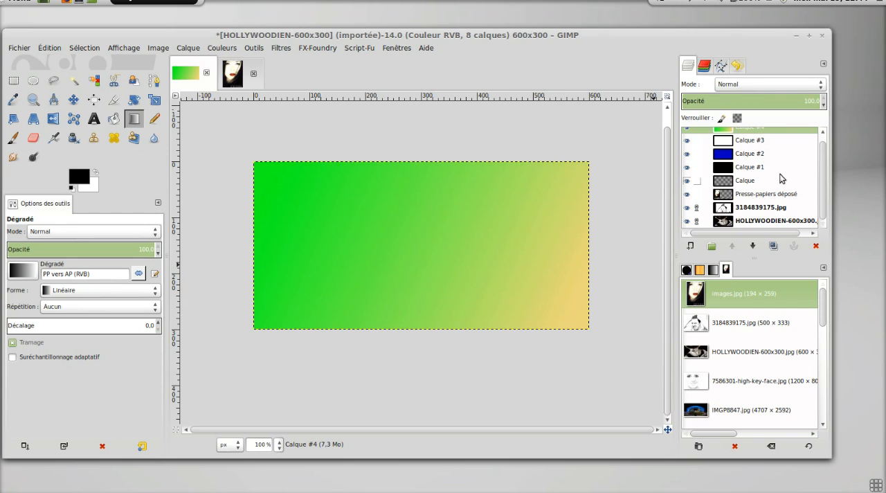
scroll(824, 186, "up", 1)
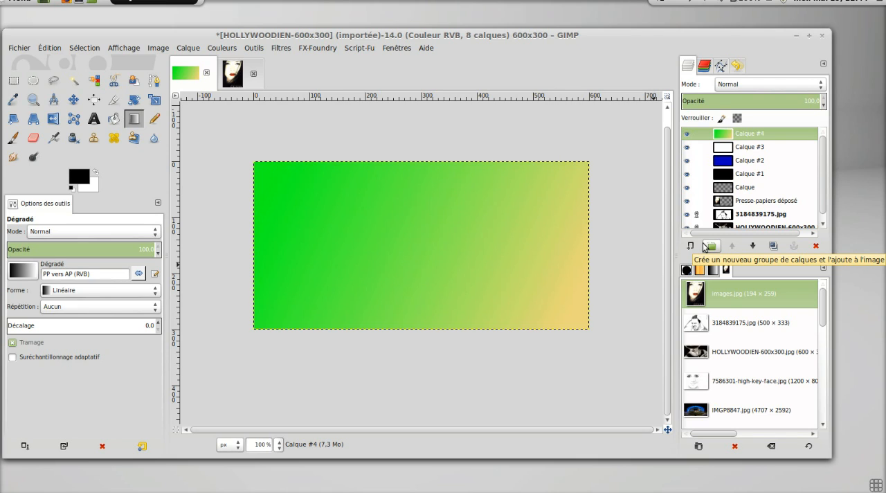
left_click(709, 247)
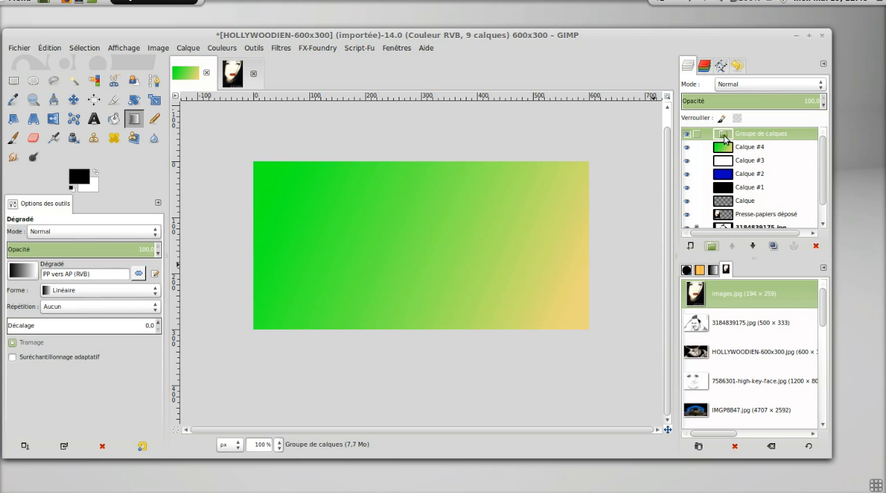
double_click(773, 136)
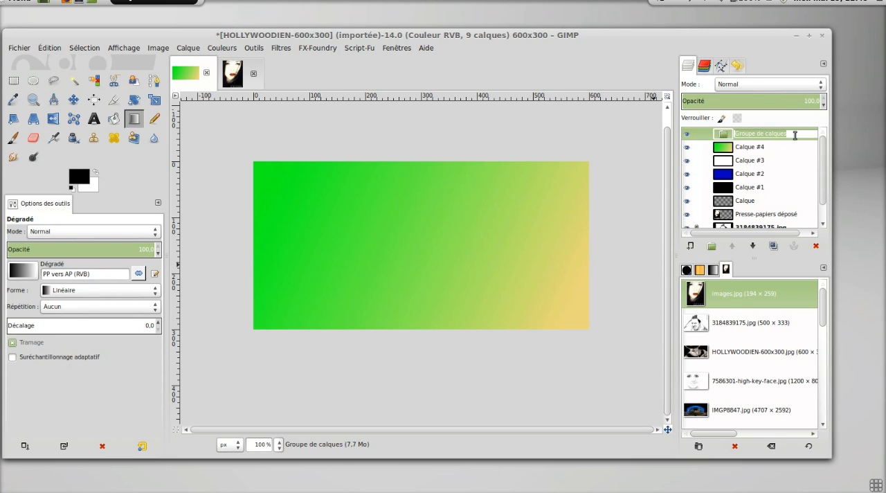
left_click(815, 152)
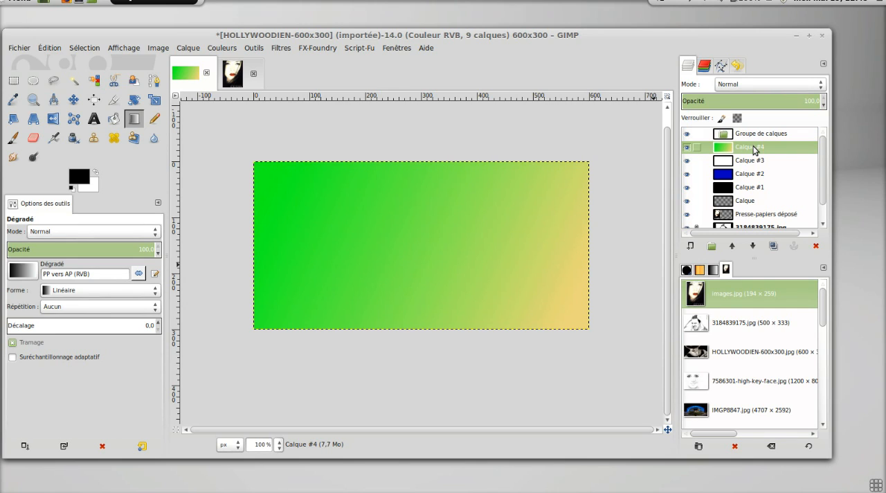
Move Calque #4, Calque #3 and Calque #2 into the layer group, ordering Calque #2 between the other two.
mouse_move(754, 149)
left_mouse_down()
mouse_move(758, 134)
mouse_move(749, 159)
mouse_move(757, 140)
left_mouse_up()
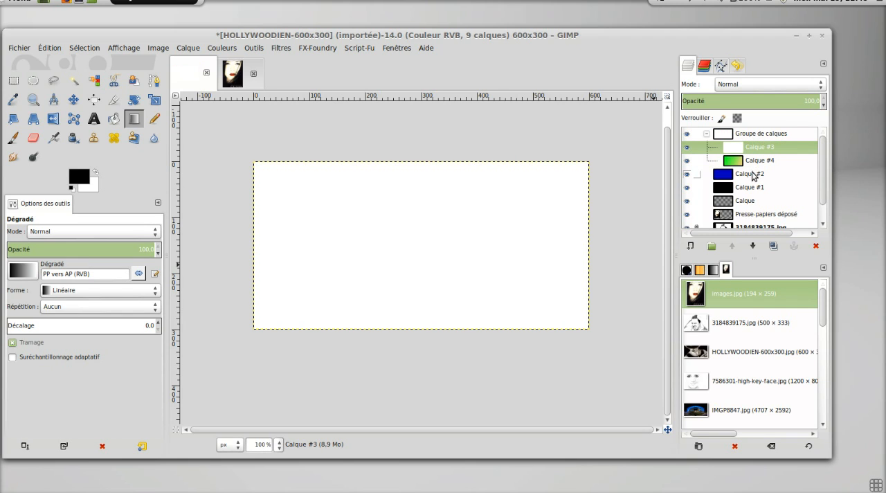
left_click_drag(753, 176, 758, 143)
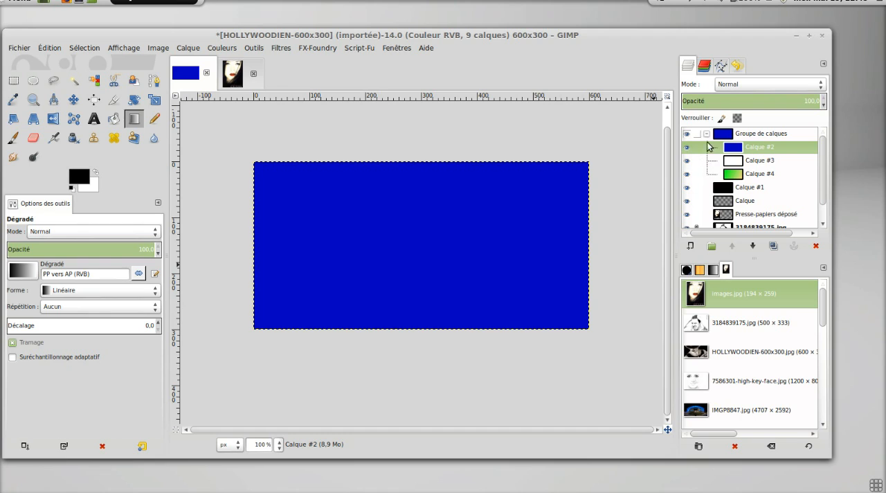
left_click_drag(710, 169, 707, 140)
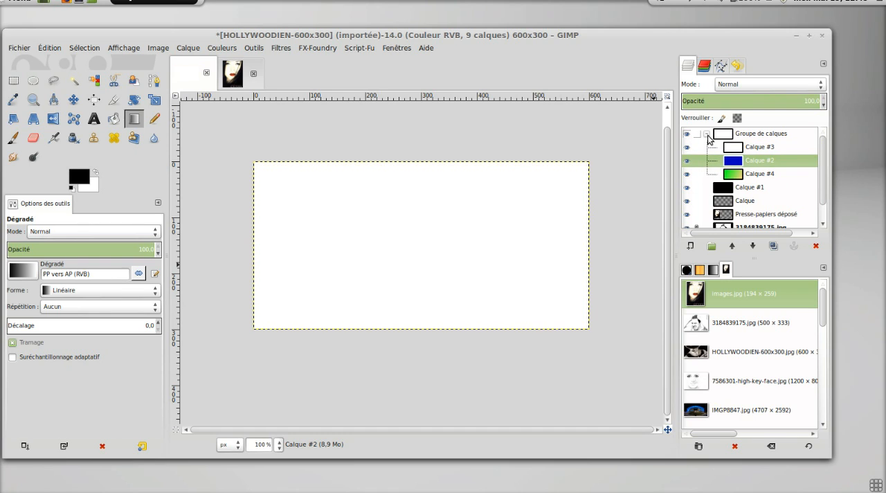
Collapse and re-expand the layer group to view its contents.
left_click(707, 134)
left_click(706, 134)
left_click(706, 135)
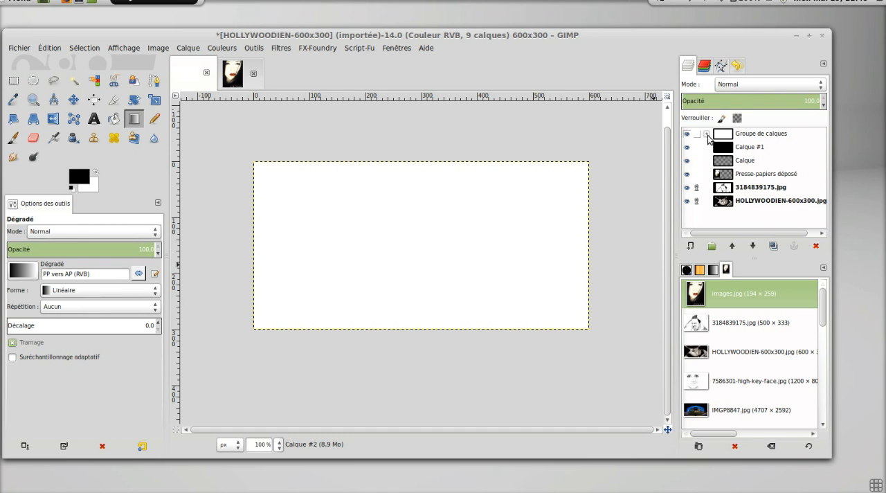
left_click(706, 135)
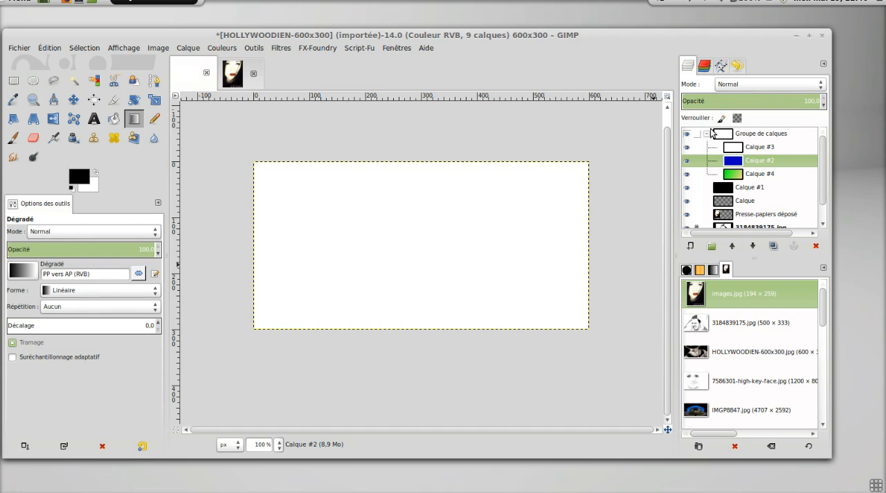
Undo moving the three layers into the layer group.
key("ctrl+z")
key("ctrl+z")
key("ctrl+z")
key("ctrl+z")
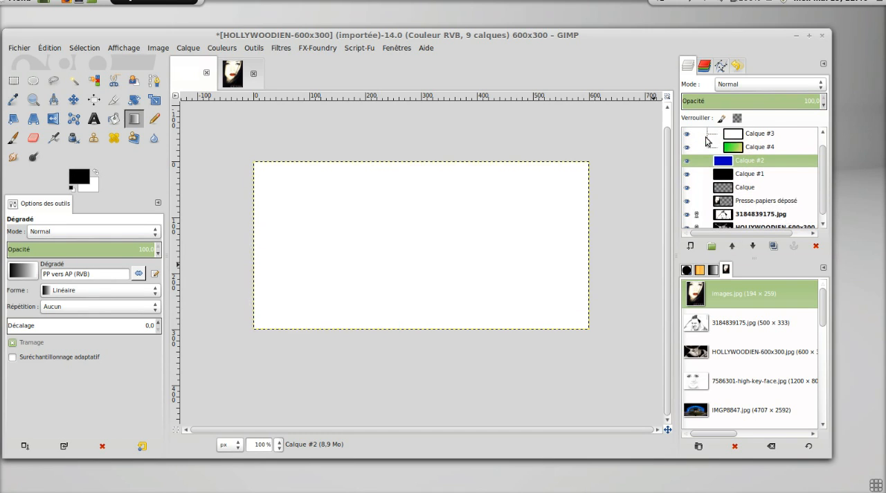
key("ctrl+z")
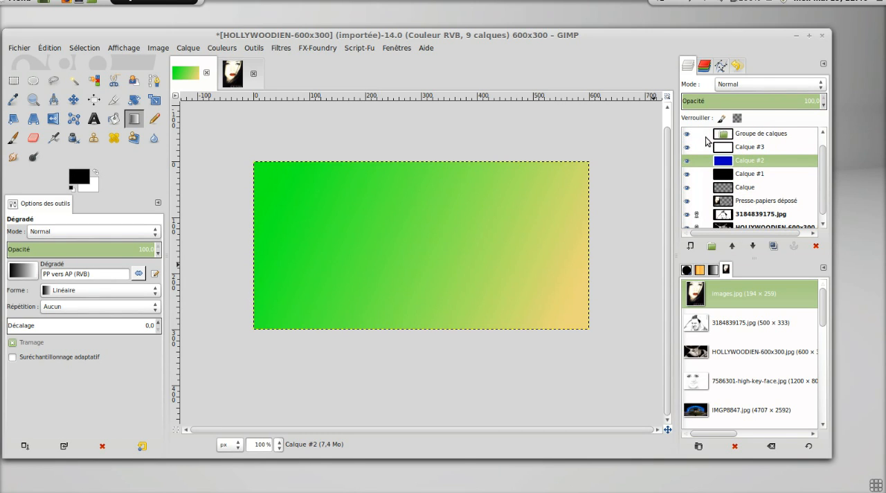
key("ctrl+y")
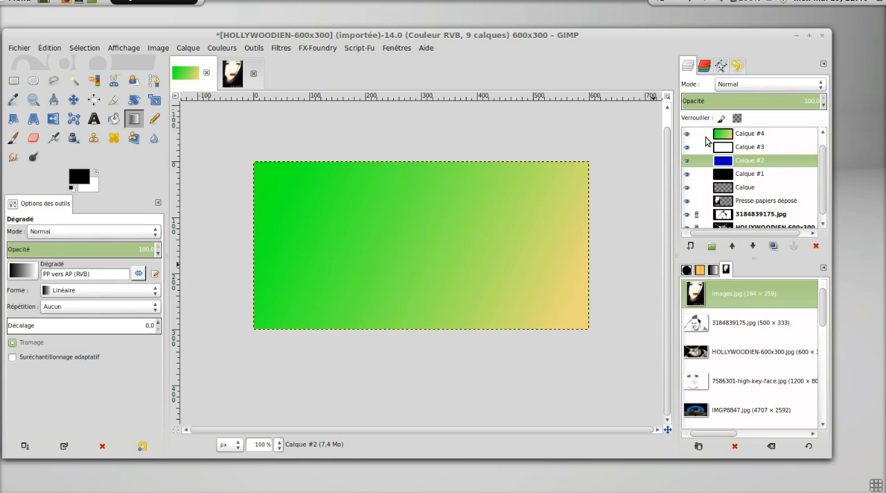
Raise the blue layer Calque #2 above Calque #4, and lower it down the stack to just above HOLLYWOODIEN-600x300.jpg.
left_click(738, 247)
left_click(738, 247)
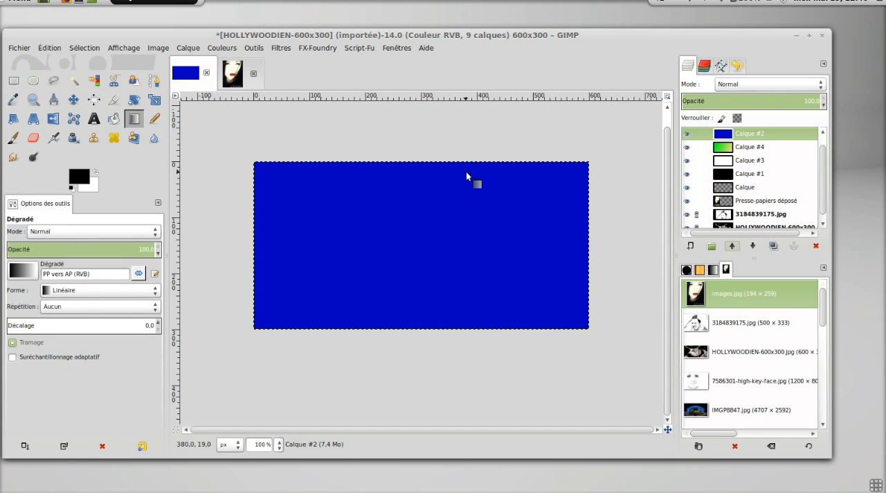
left_click(753, 246)
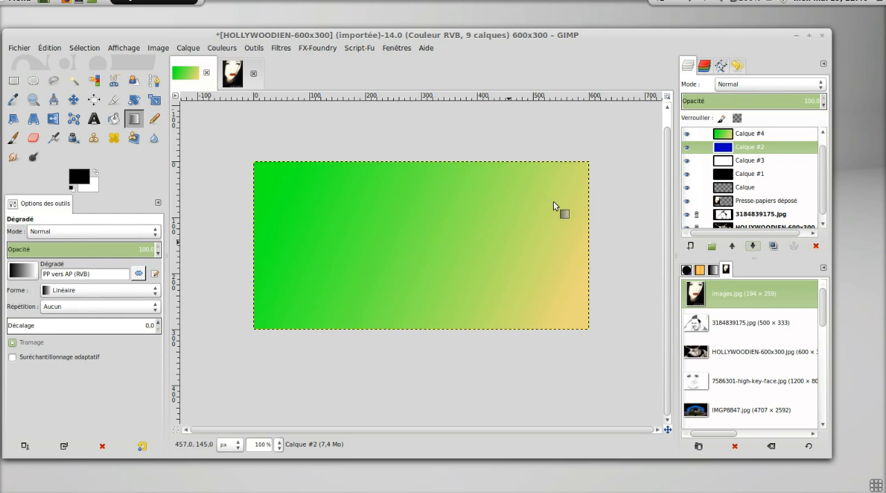
left_click(760, 247)
left_click(760, 248)
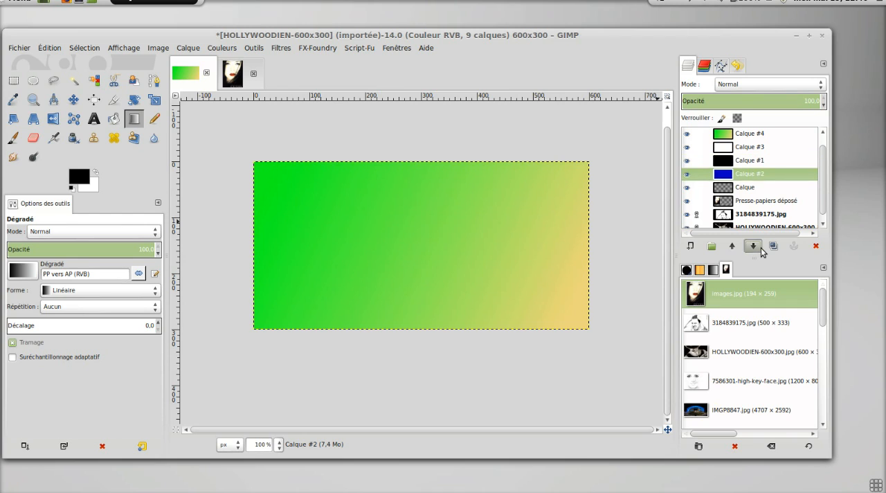
left_click(760, 248)
left_click(761, 248)
left_click(760, 248)
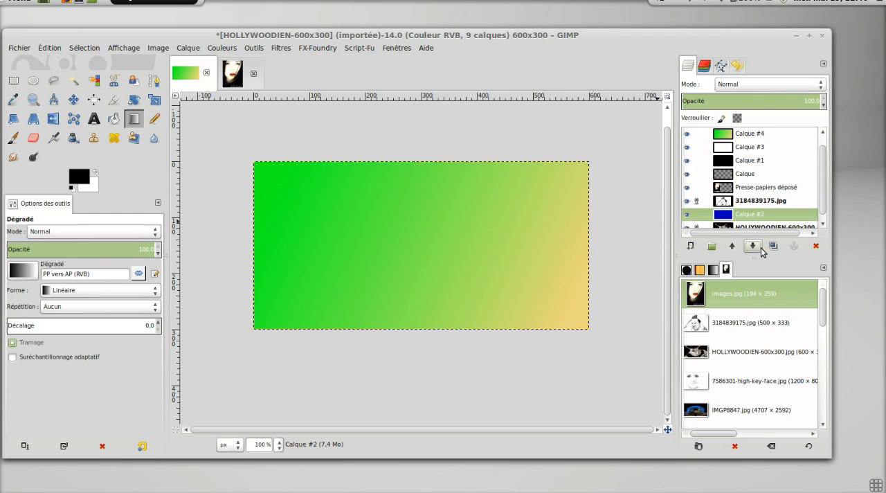
left_click(761, 249)
Raise the blue layer Calque #2 up the stack to between Calque #4 and Calque #3.
left_click(733, 247)
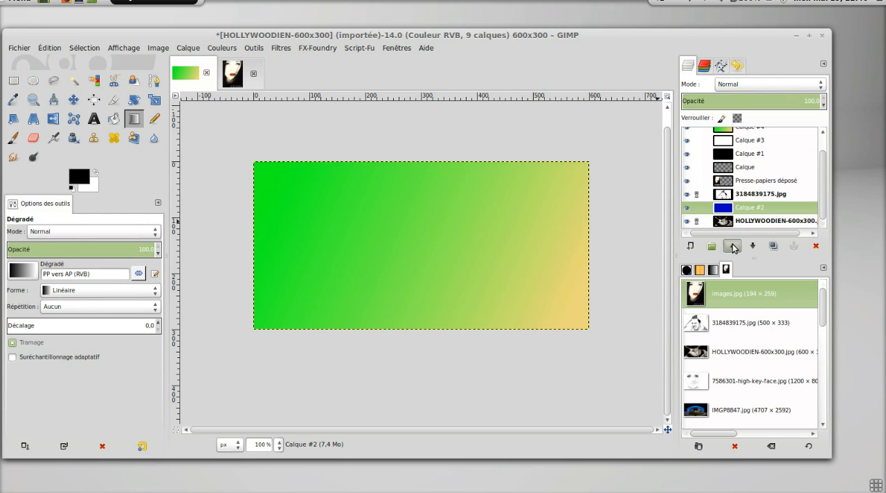
left_click(732, 247)
left_click(733, 247)
left_click(733, 247)
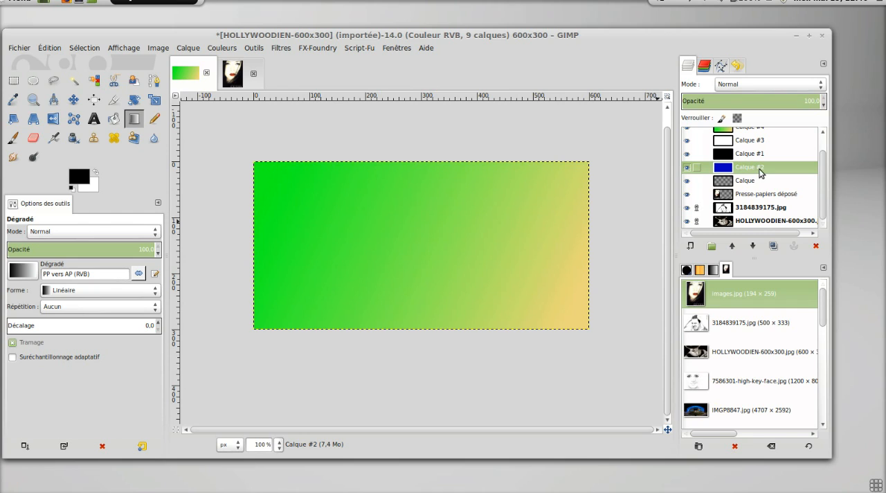
left_click_drag(760, 173, 761, 154)
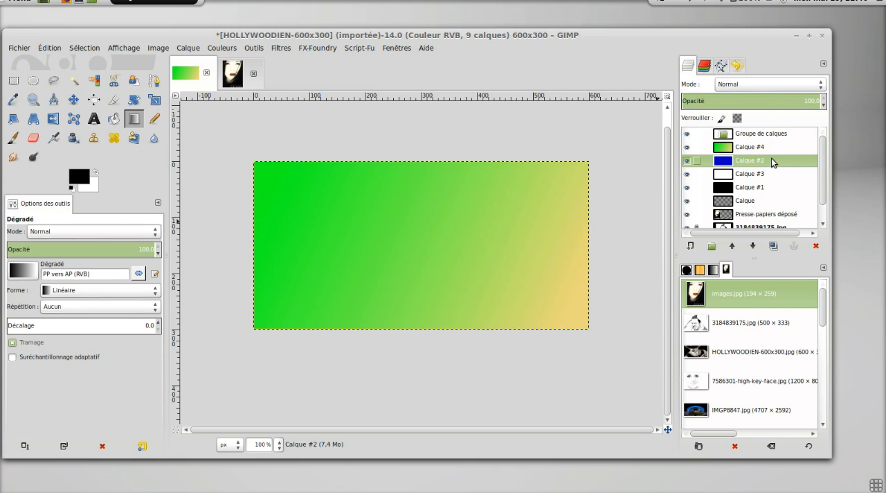
Duplicate the HOLLYWOODIEN-600x300.jpg layer at the bottom of the stack.
scroll(770, 164, "down", 1)
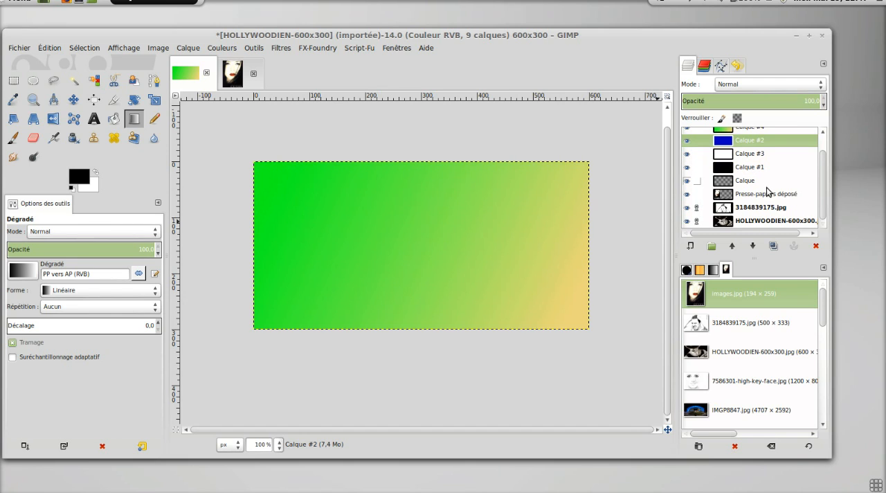
left_click(776, 221)
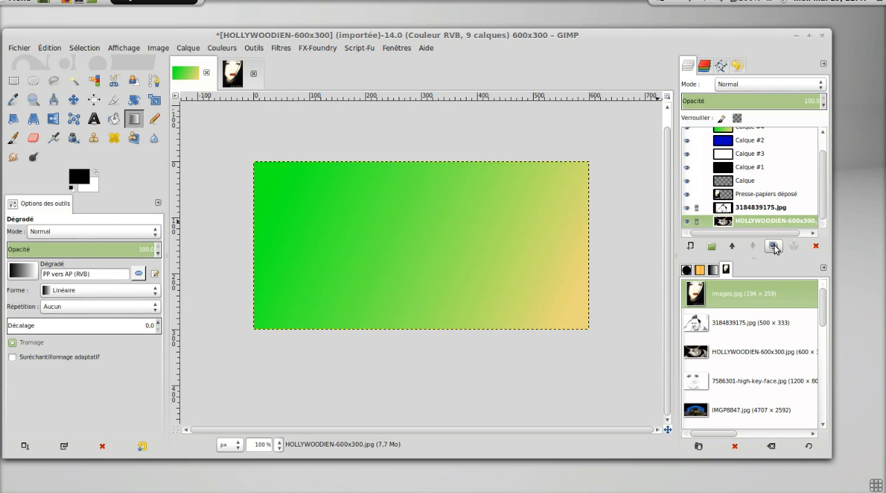
left_click(774, 247)
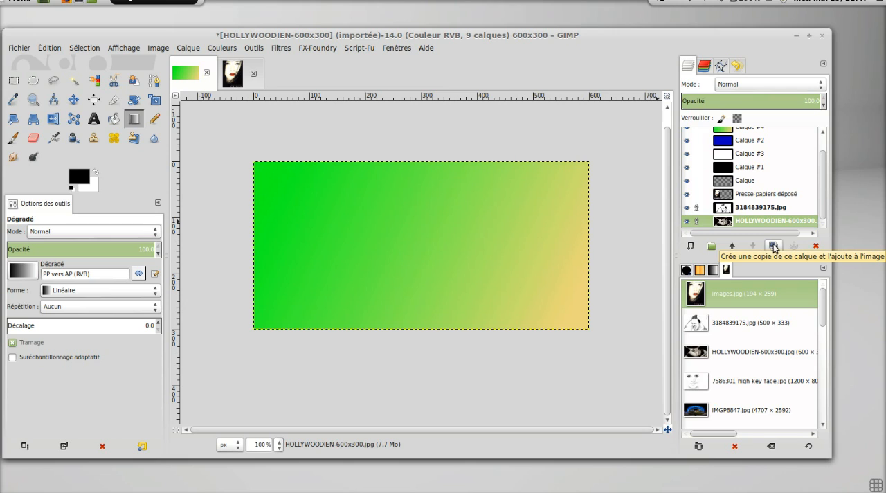
left_click(773, 247)
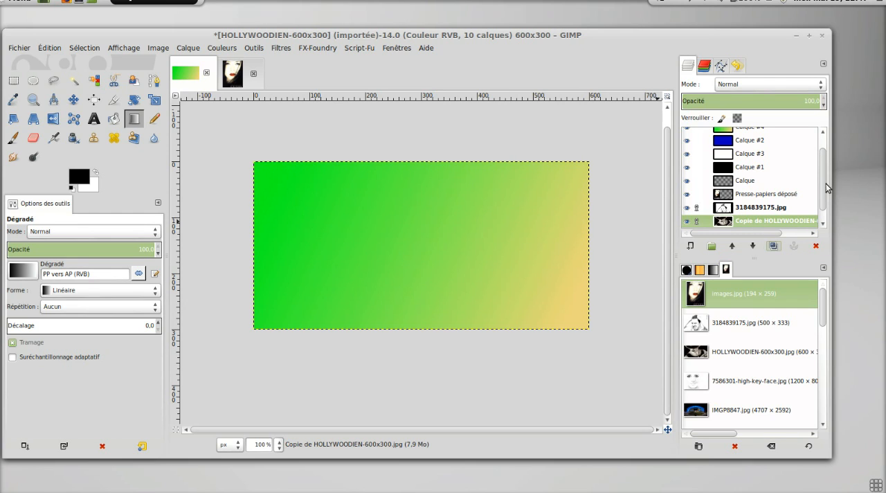
scroll(825, 211, "down", 1)
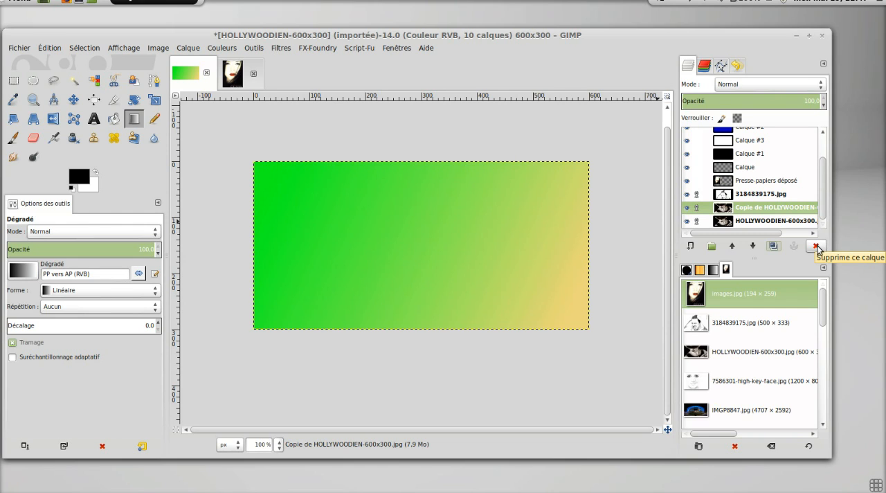
Delete the HOLLYWOODIEN-600x300.jpg layer and its copy, Calque #2, Calque #3, Calque #4 and the empty layer group.
left_click(816, 247)
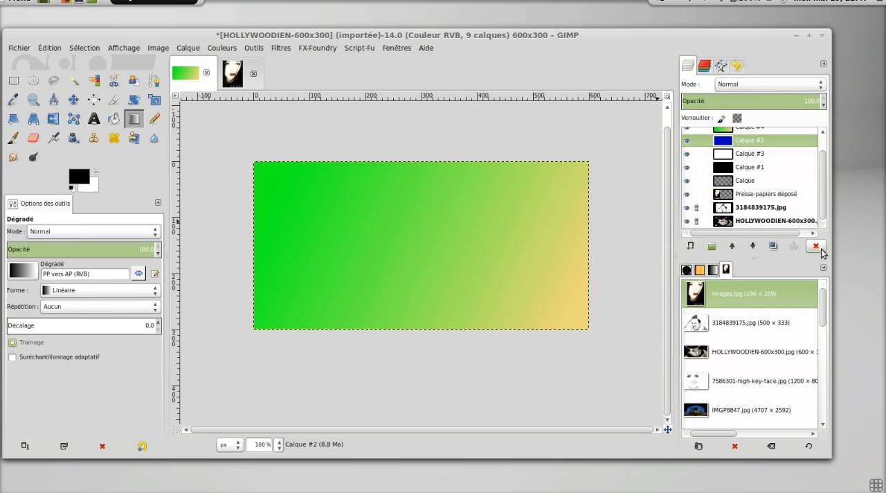
left_click(815, 247)
left_click(815, 247)
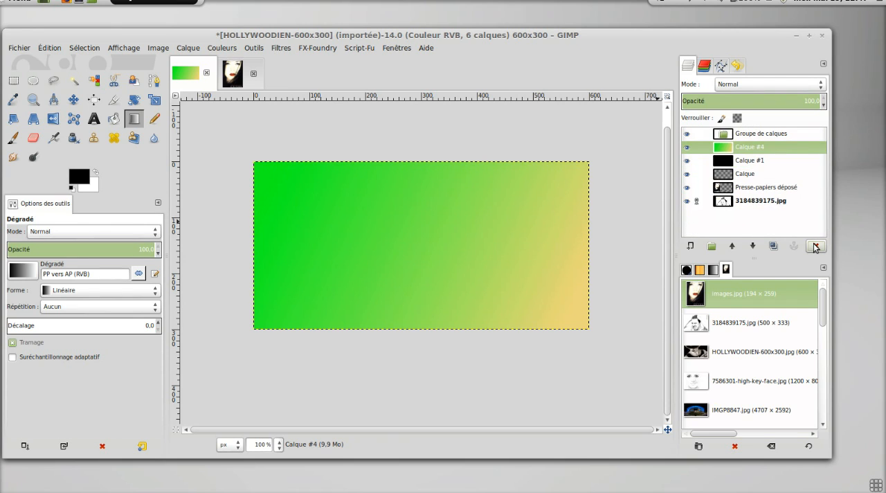
left_click(815, 247)
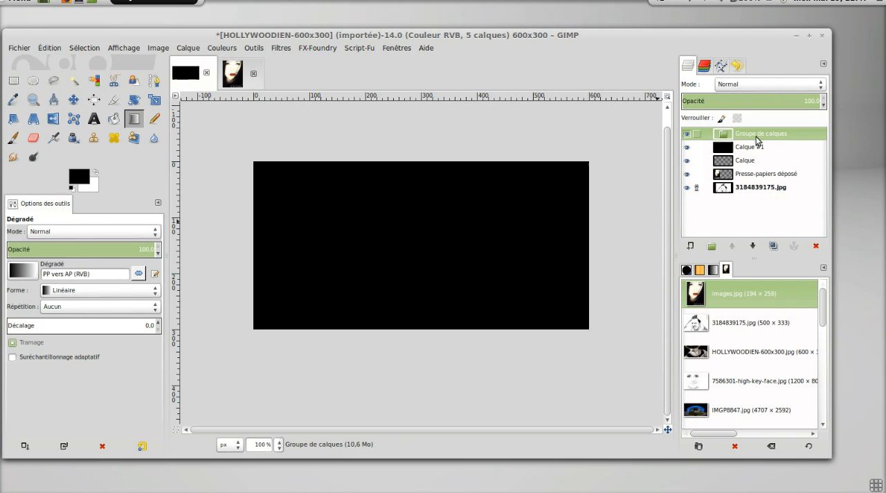
left_click(815, 245)
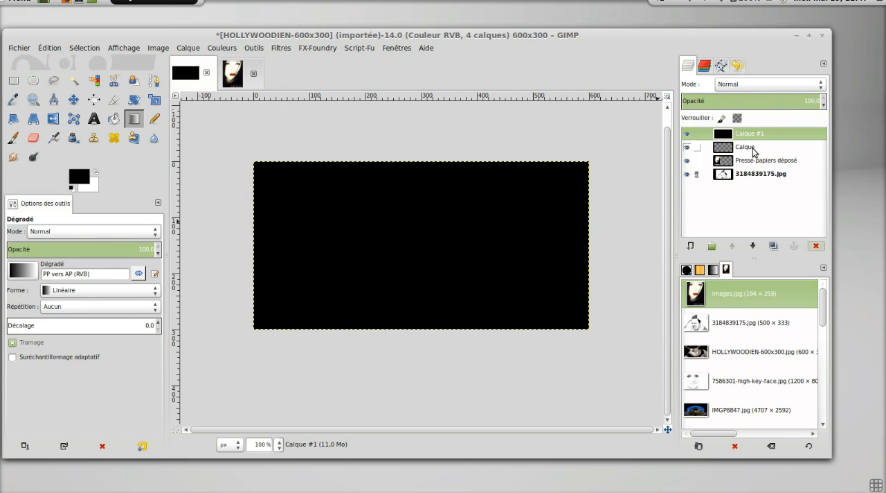
Move the transparent layer Calque below Presse-papiers déposé, and raise it back above that layer.
left_click_drag(754, 152, 755, 170)
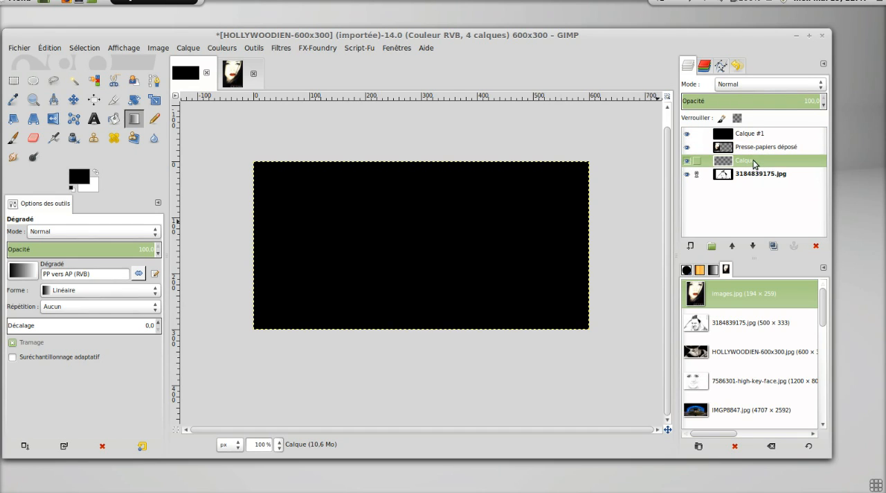
left_click(733, 247)
left_click(732, 247)
left_click(753, 246)
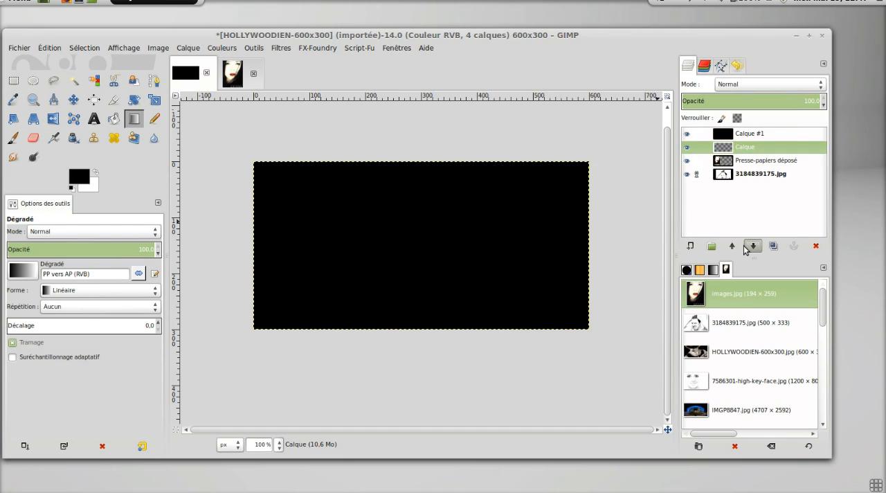
Lower the transparent Calque layer below Presse-papiers déposé, and close both open images without saving.
left_click(753, 246)
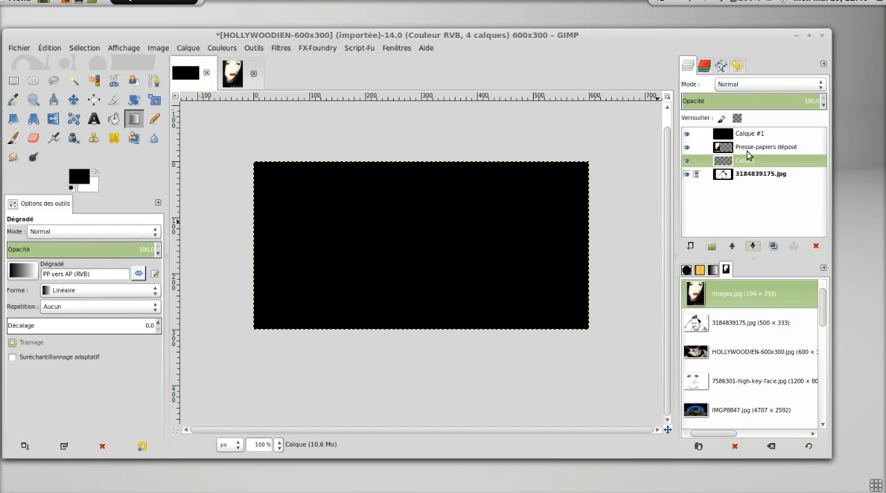
left_click(26, 49)
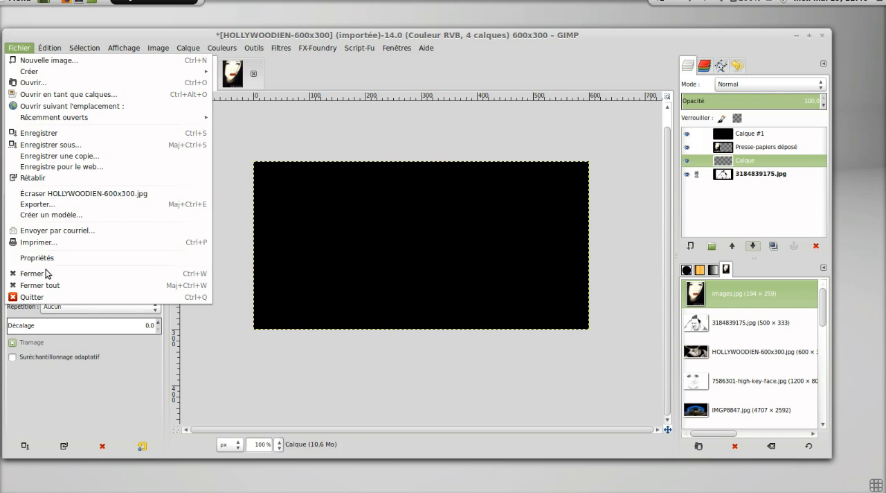
left_click(60, 274)
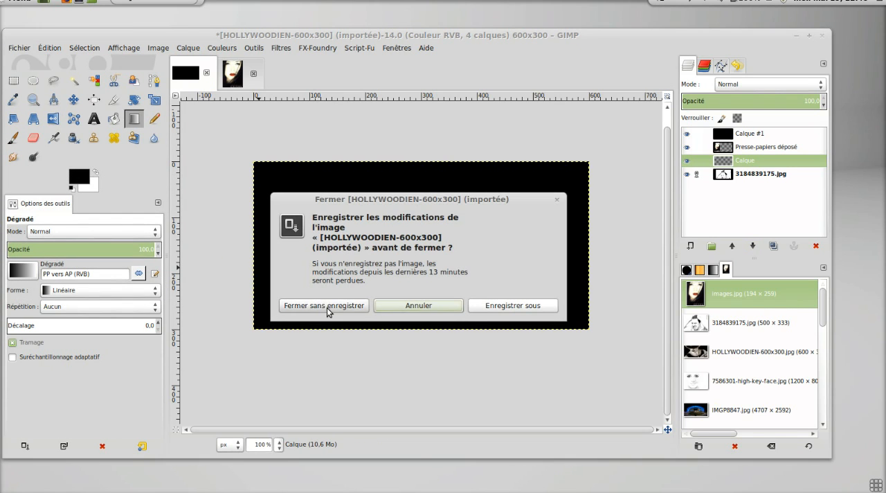
left_click(327, 306)
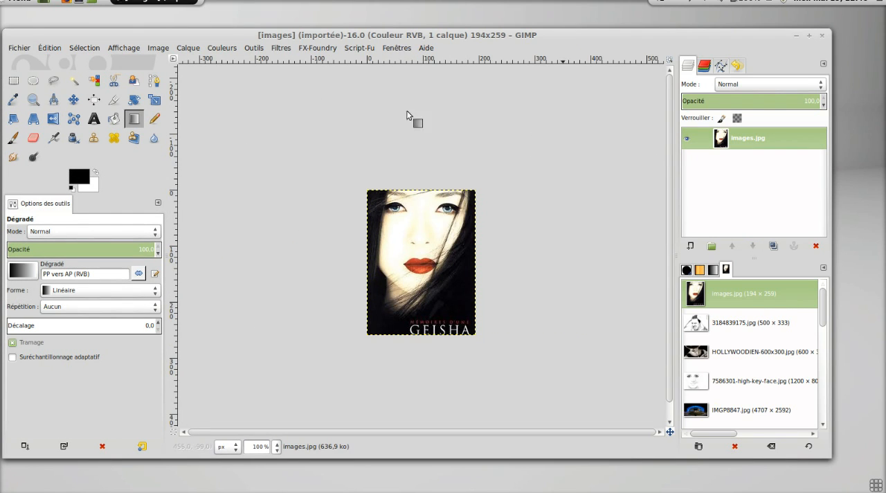
left_click(21, 48)
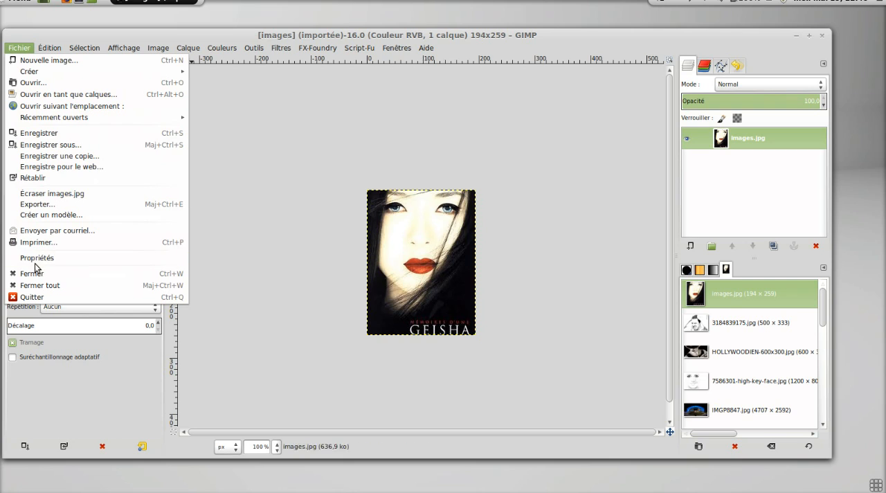
left_click(36, 274)
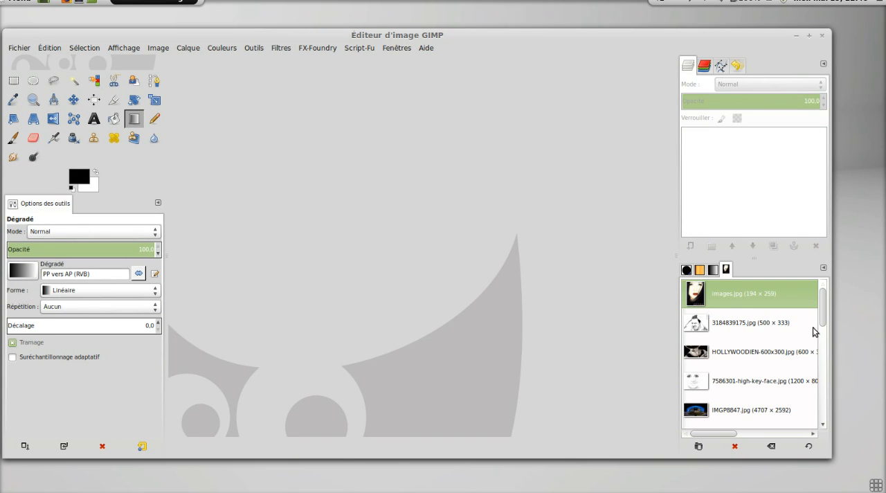
Reopen HOLLYWOODIEN-600x300.jpg from the document history and add an alpha channel to its layer.
mouse_move(825, 316)
left_mouse_down()
mouse_move(825, 425)
mouse_move(823, 307)
left_mouse_up()
double_click(690, 356)
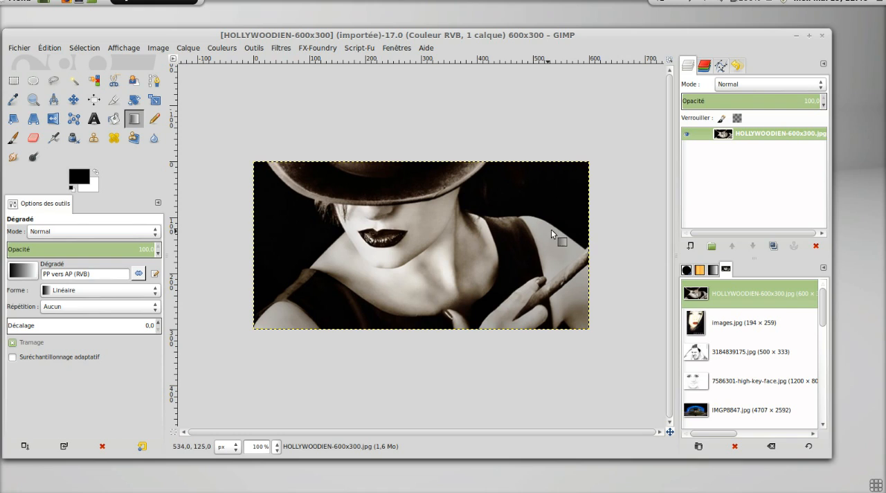
right_click(760, 135)
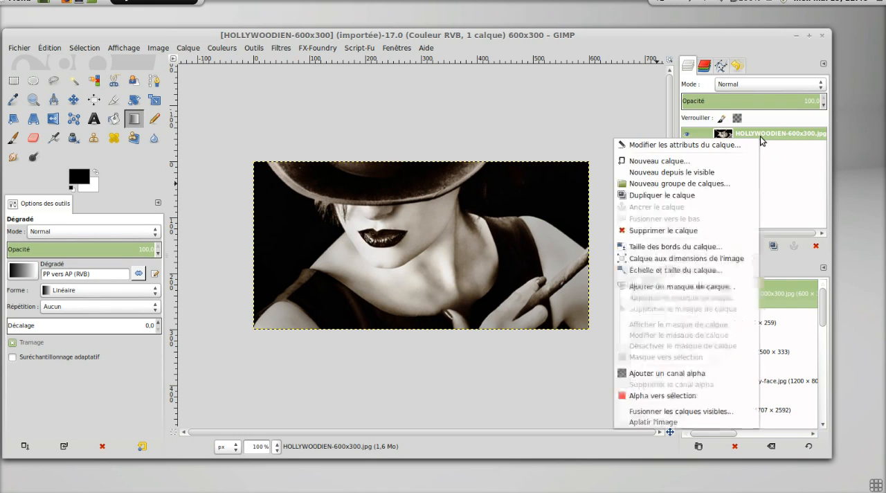
left_click(673, 372)
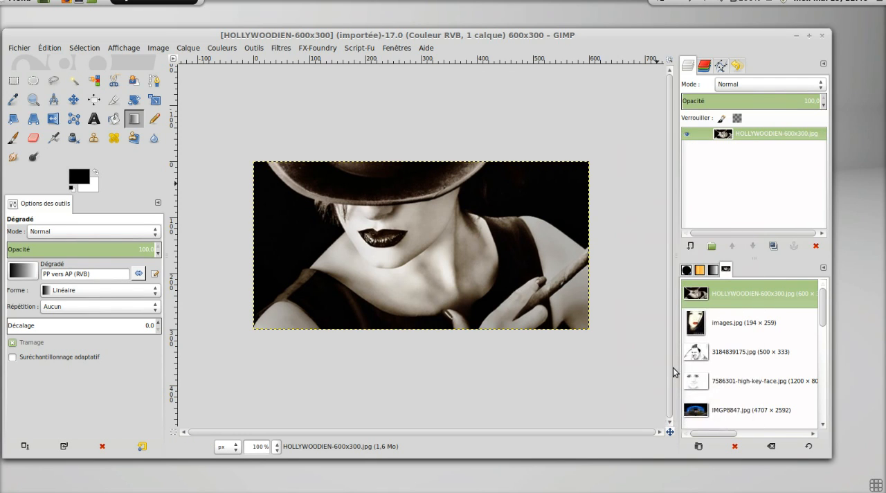
Select the black background on both sides of the woman by contiguous colour, delete it, and clear the selection.
left_click(74, 81)
left_click(562, 193)
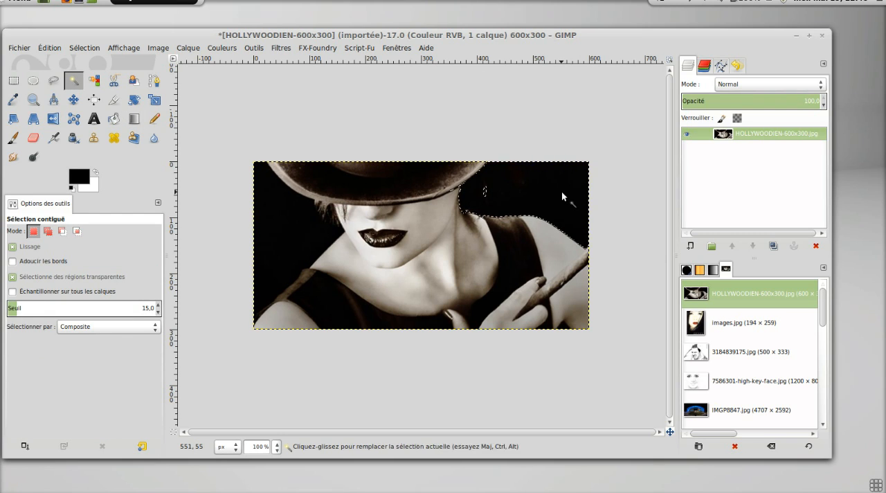
key("shift")
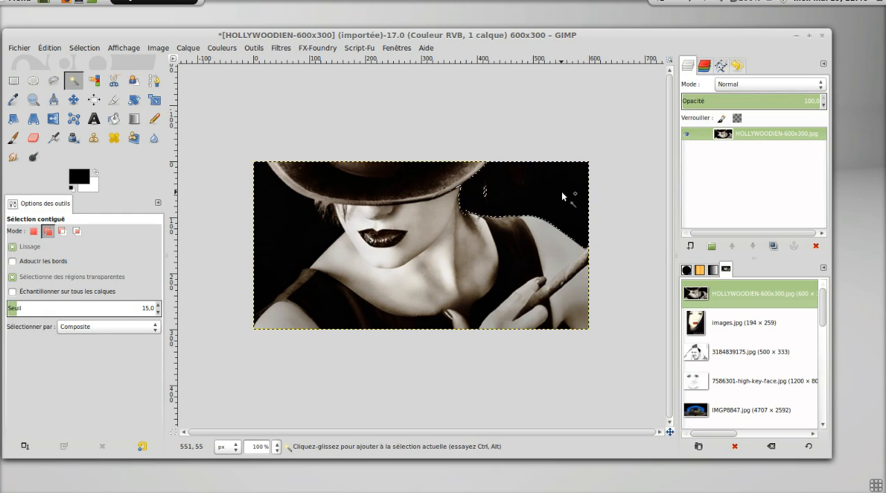
left_click(305, 225, "shift")
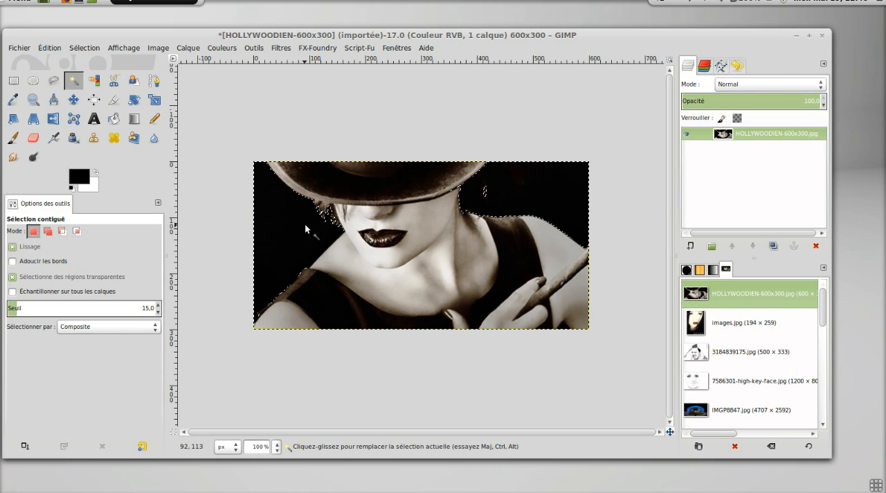
key("Delete")
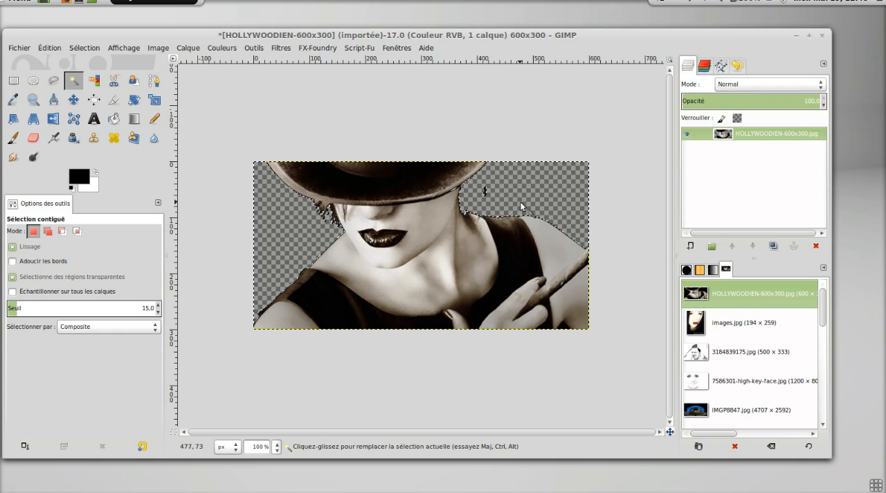
left_click(95, 48)
left_click(100, 74)
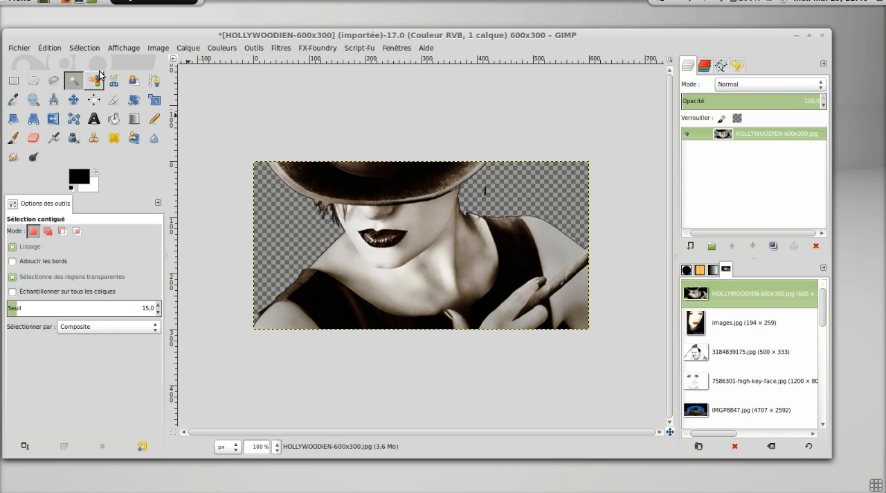
Erase the leftover dark fragments around the hair and the neck with the 2. Hardness 100 brush at size 23.60.
left_click(32, 137)
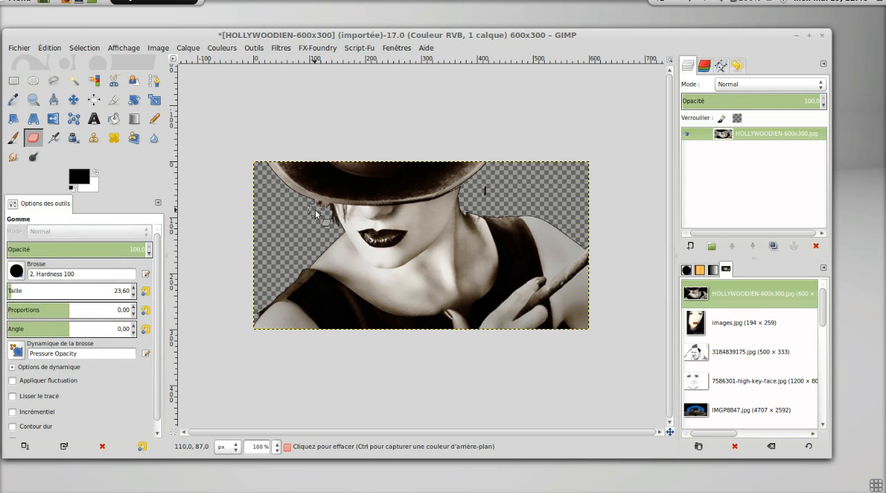
left_click_drag(316, 208, 329, 218)
left_click_drag(486, 197, 480, 191)
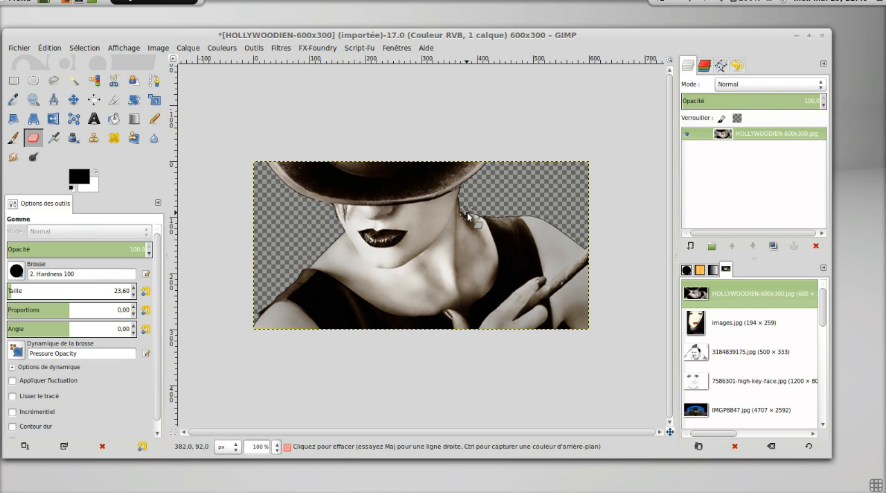
left_click_drag(476, 211, 487, 227)
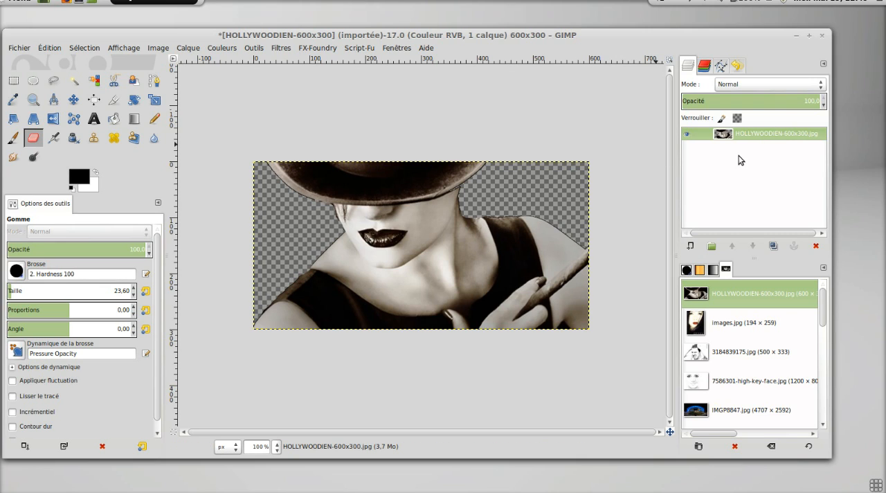
Undo the erasing and the background deletion, keeping the alpha channel on the photo layer.
key("ctrl+z")
key("ctrl+z")
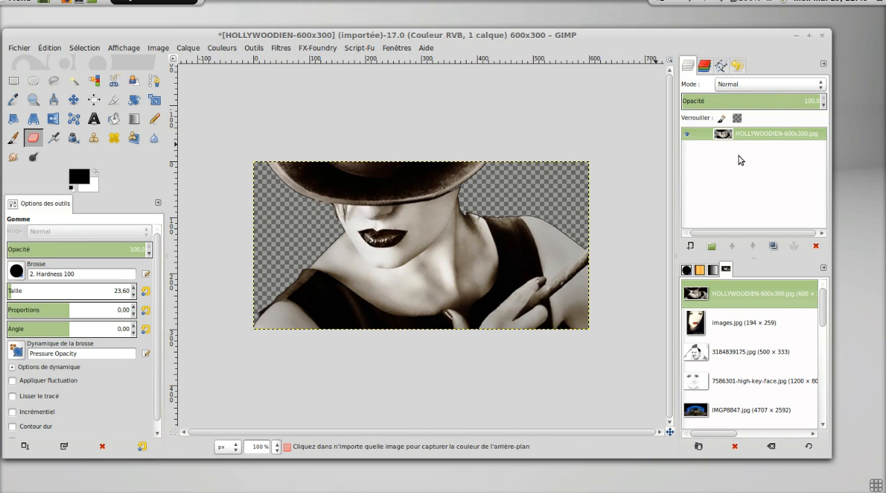
key("ctrl+z")
key("ctrl+z")
key("ctrl+z")
key("ctrl+z")
key("ctrl+z")
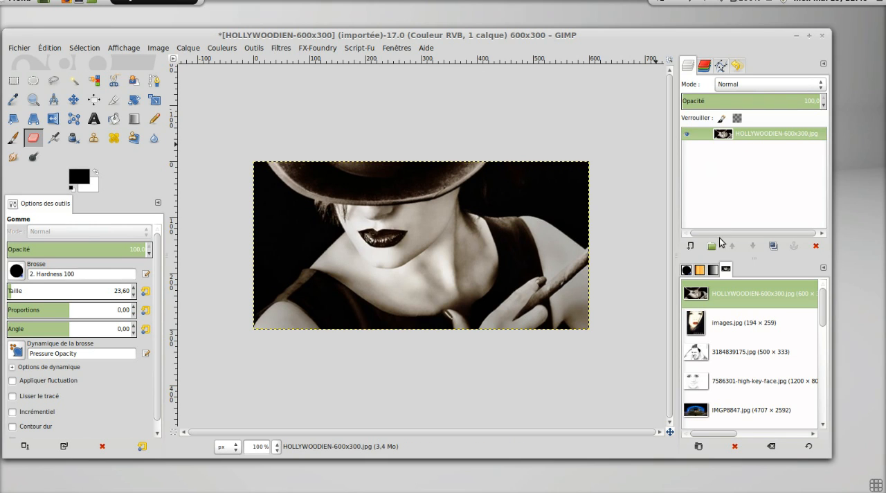
Create a new 600 × 300 px layer with transparent fill above the photo.
left_click(691, 246)
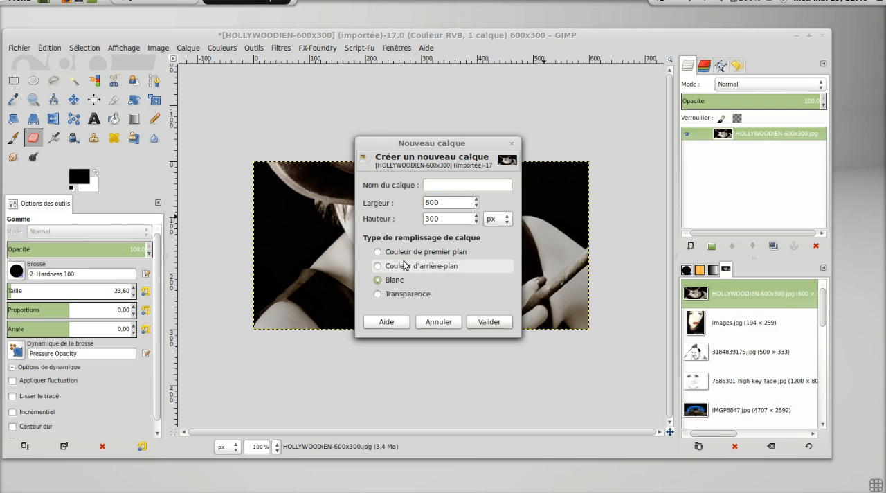
left_click(404, 292)
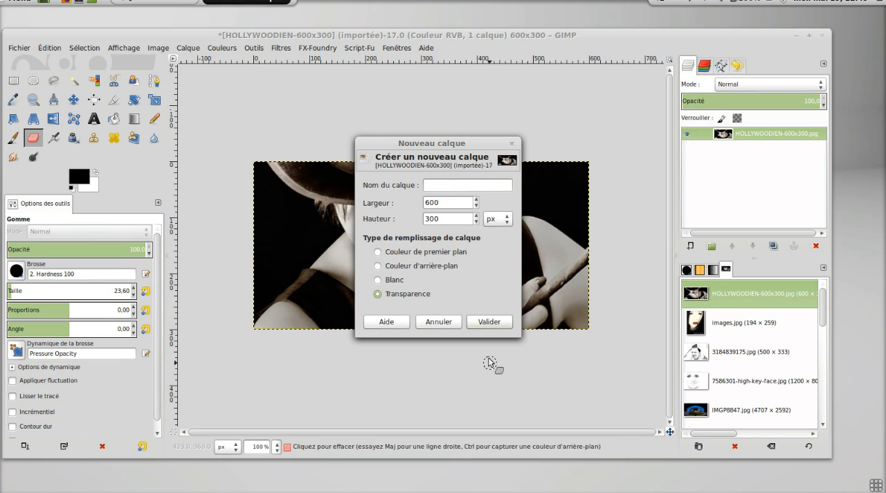
left_click(487, 322)
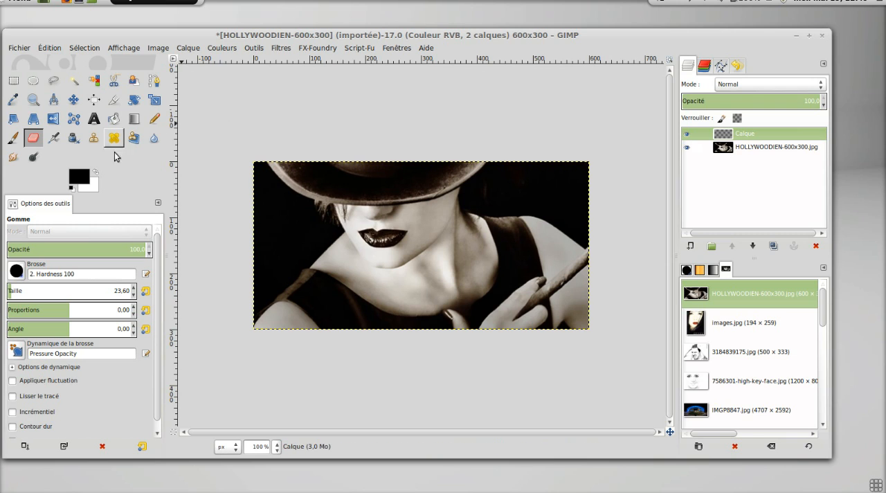
Fill the new Calque layer with the saved dark blue colour, and move it below the HOLLYWOODIEN-600x300.jpg layer.
left_click(78, 180)
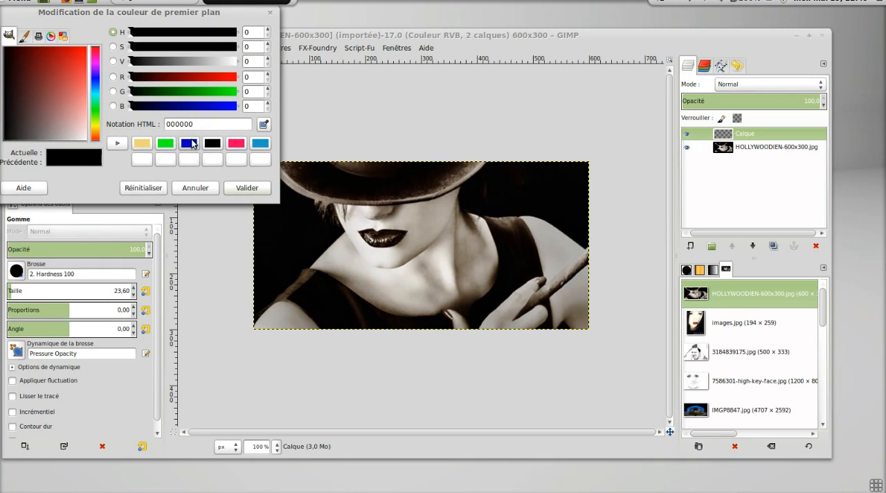
left_click(188, 143)
left_click(234, 196)
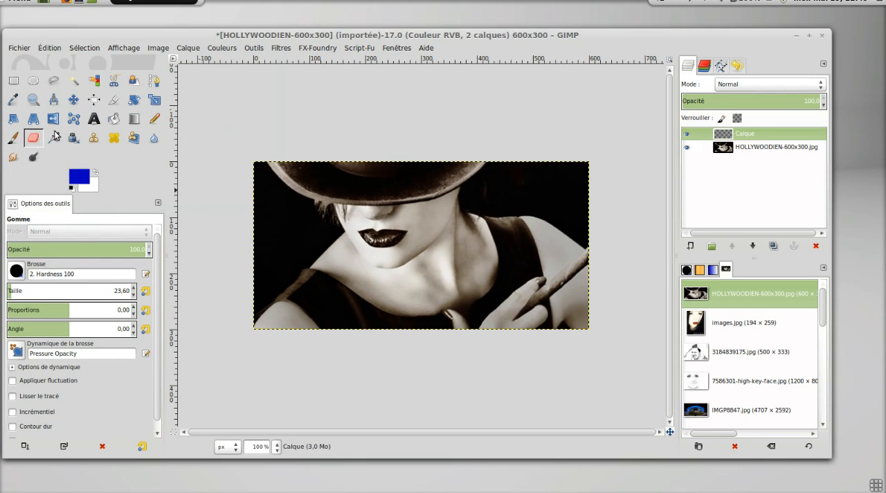
left_click(113, 119)
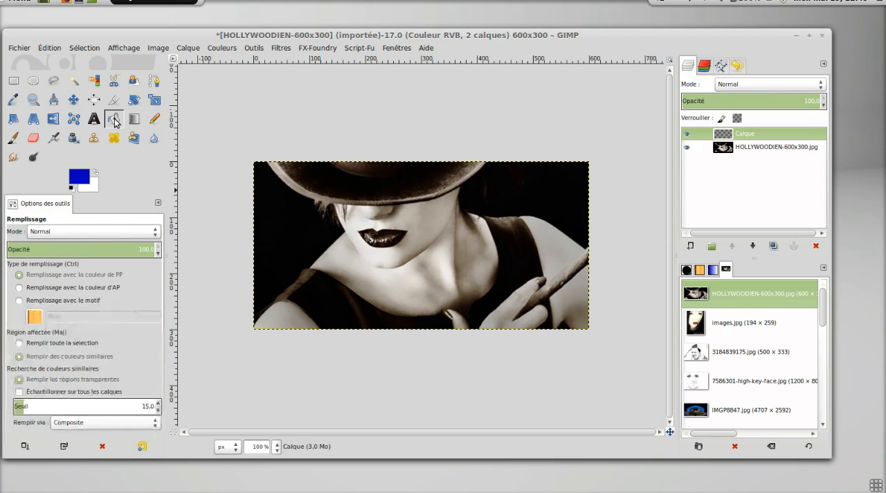
left_click(386, 182)
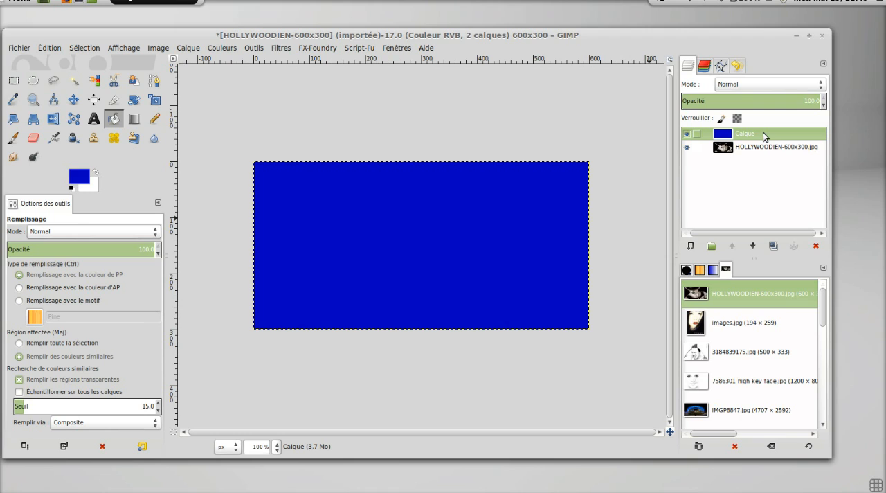
left_click_drag(763, 137, 763, 154)
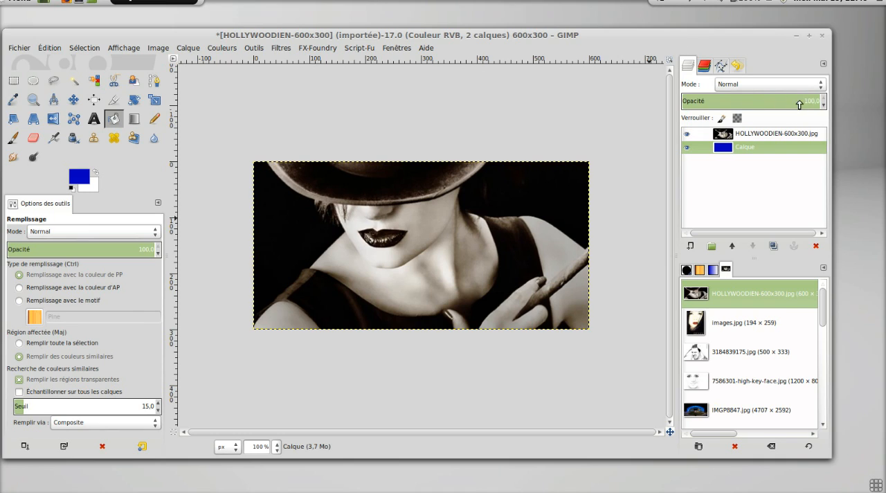
Try 42.2 opacity on the blue Calque layer, restore it to 100, and adjust the photo layer's opacity, ending at 100.
left_click_drag(800, 104, 740, 103)
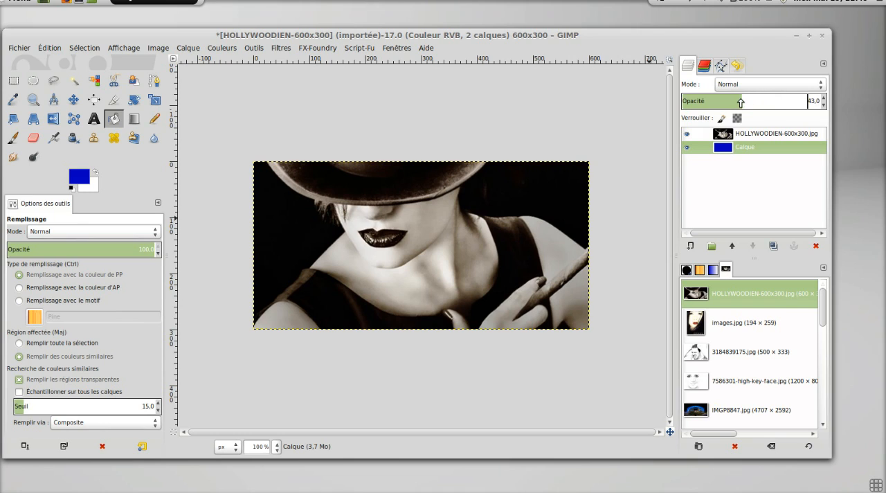
left_click(754, 138)
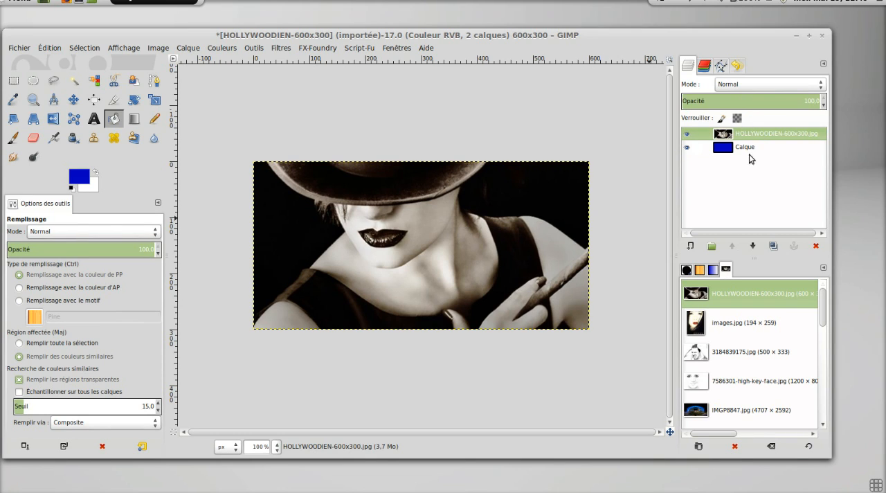
left_click(732, 150)
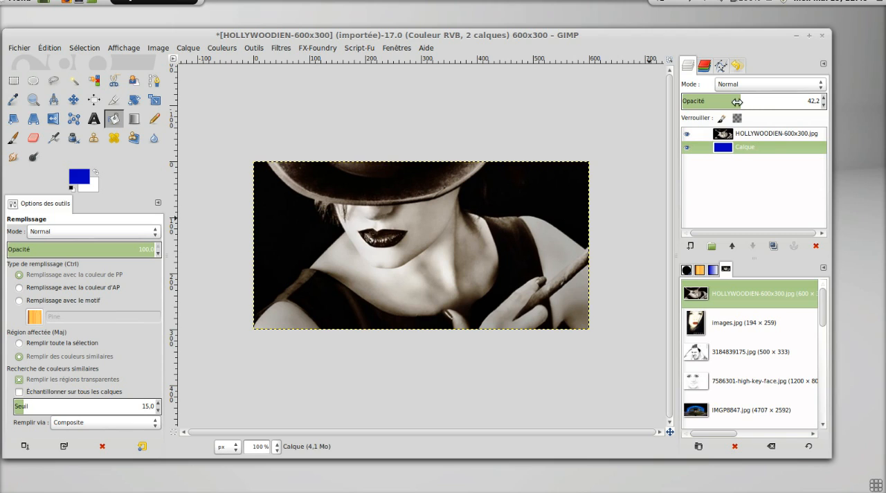
left_click_drag(724, 103, 851, 105)
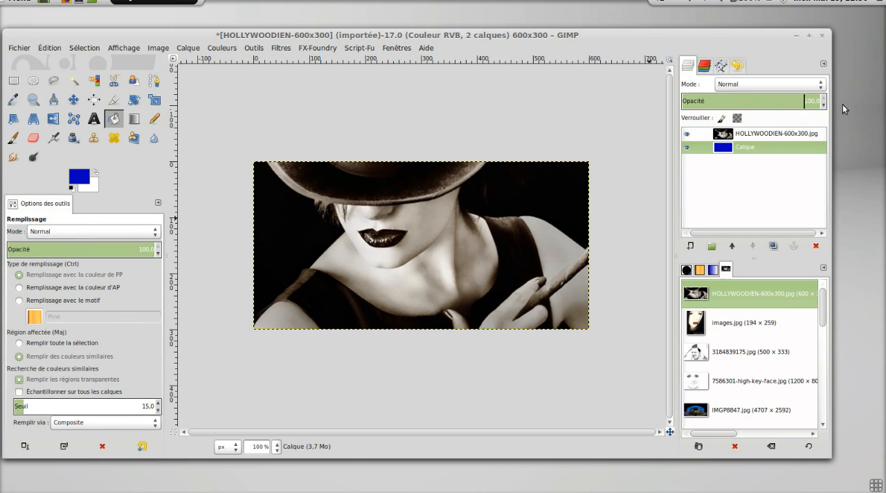
left_click(759, 138)
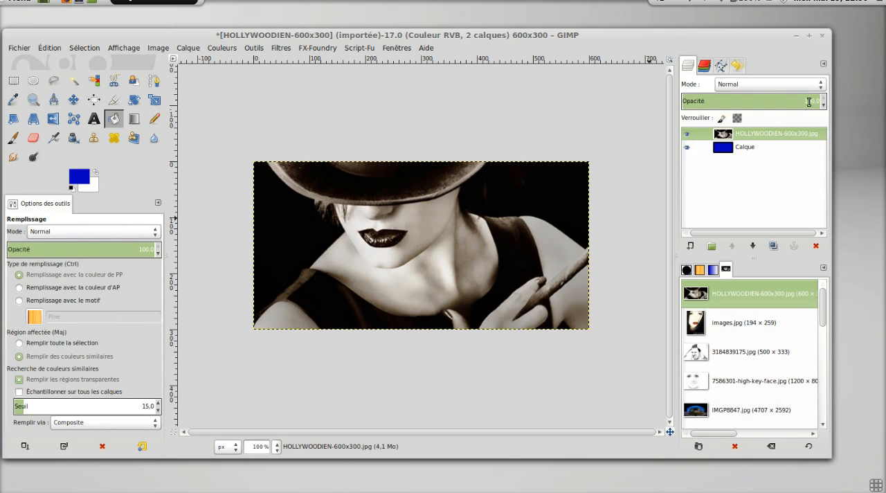
left_click_drag(799, 103, 850, 105)
Reset the colours to black and white and add a Blanc (opacité complète) layer mask to the HOLLYWOODIEN-600x300.jpg layer.
left_click(72, 188)
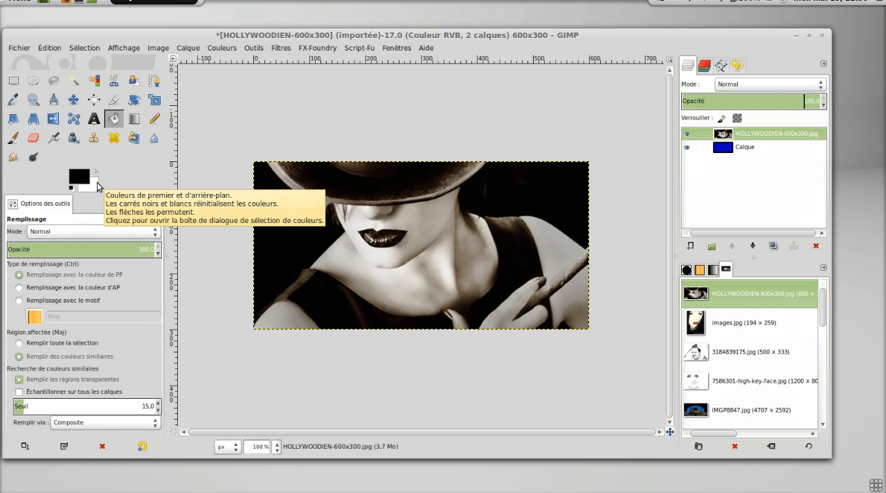
right_click(742, 133)
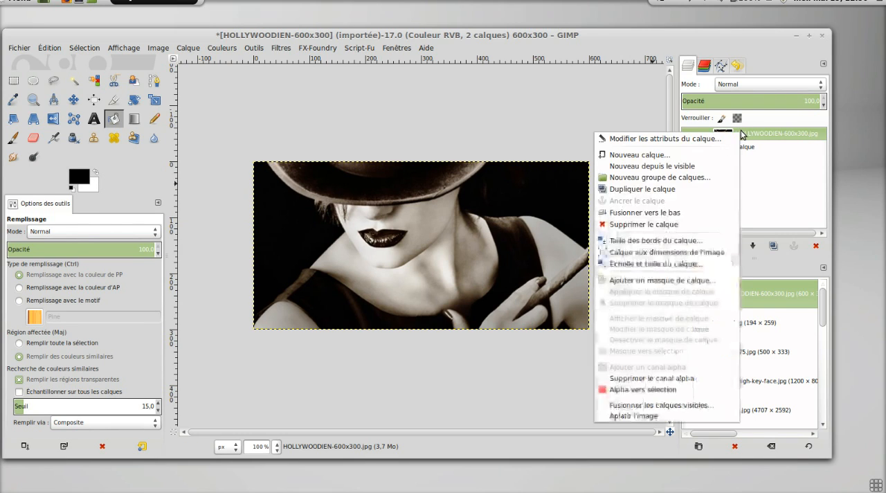
left_click(708, 280)
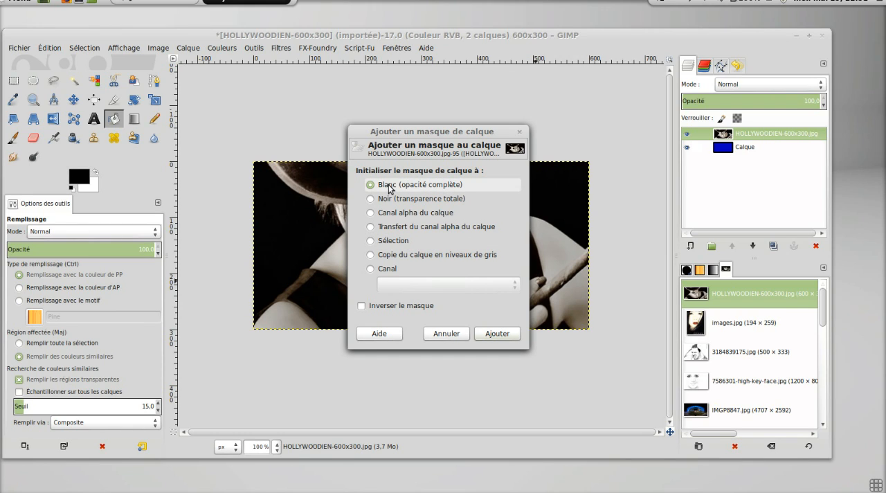
left_click(500, 332)
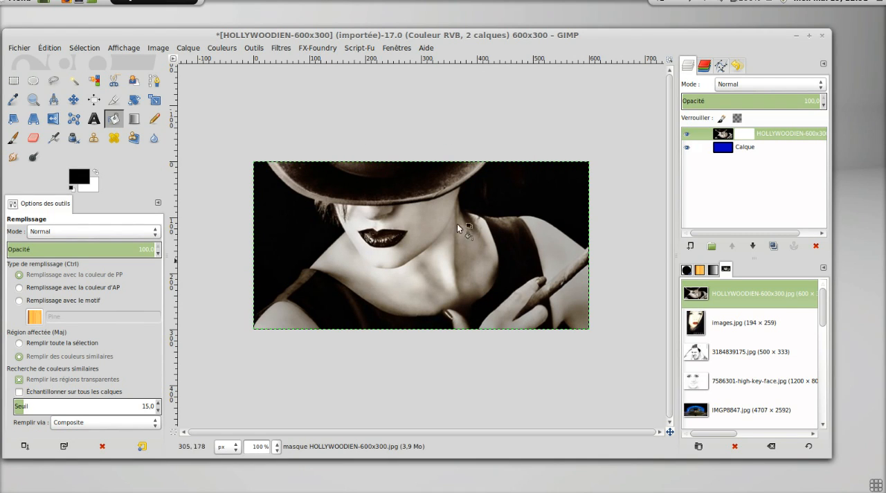
Paint black on the photo's layer mask with a 186.47 paintbrush to hide the dark background beside the hat and shoulder.
left_click(744, 137)
left_click(13, 139)
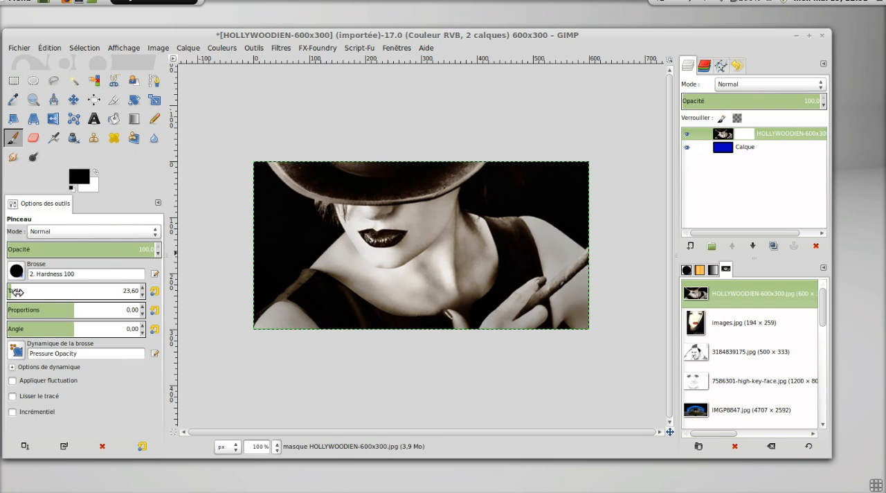
left_click_drag(9, 291, 33, 291)
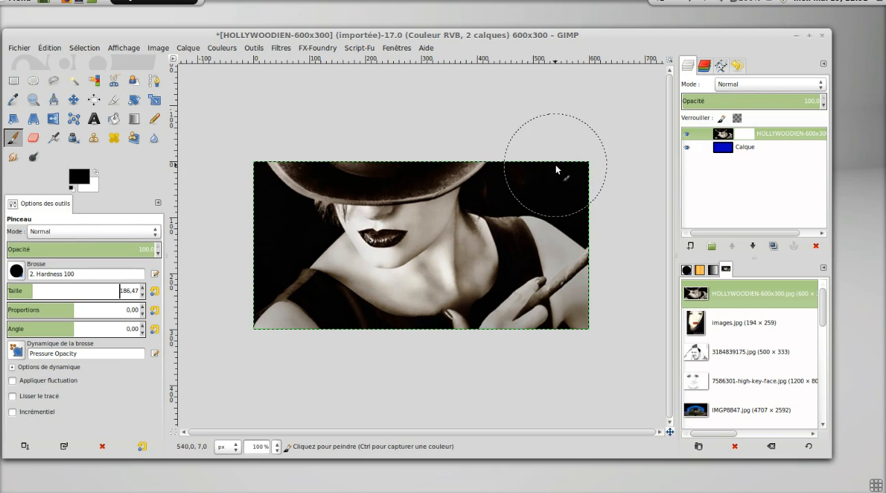
mouse_move(557, 170)
left_mouse_down()
mouse_move(581, 203)
mouse_move(555, 176)
mouse_move(504, 190)
mouse_move(528, 174)
mouse_move(523, 209)
mouse_move(553, 197)
mouse_move(568, 215)
left_mouse_up()
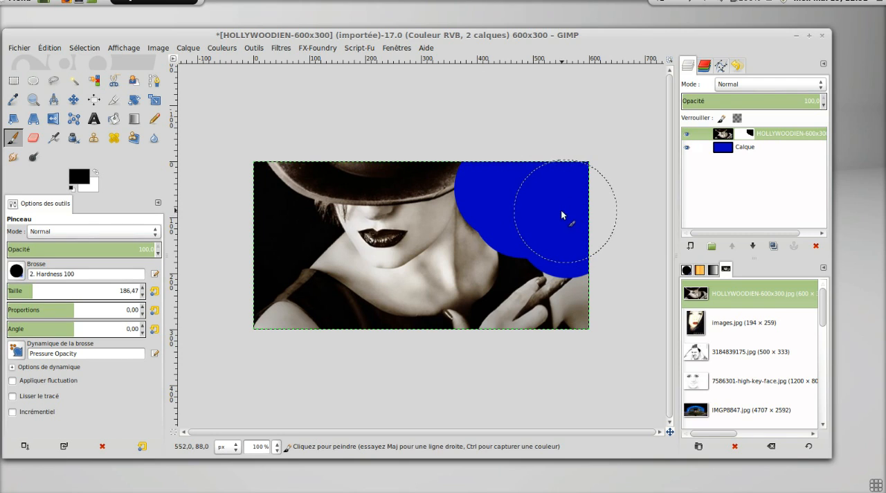
left_click(748, 138)
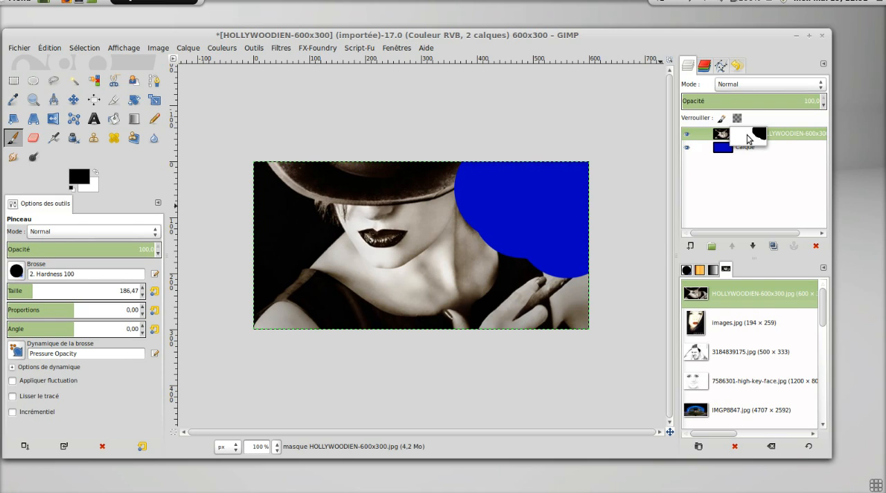
left_click_drag(747, 138, 755, 134)
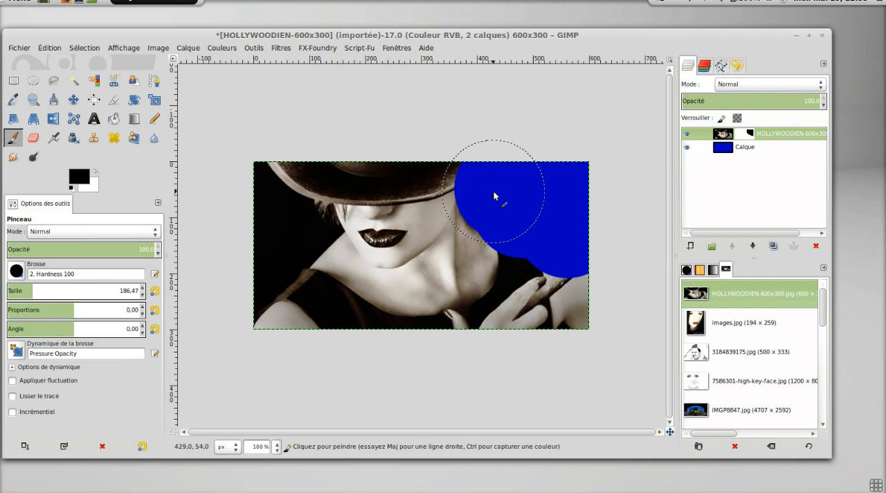
Paint white on the mask with a 51.58 brush to bring back the hat brim, neck, shoulder and arm.
scroll(485, 221, "up", 2, "ctrl")
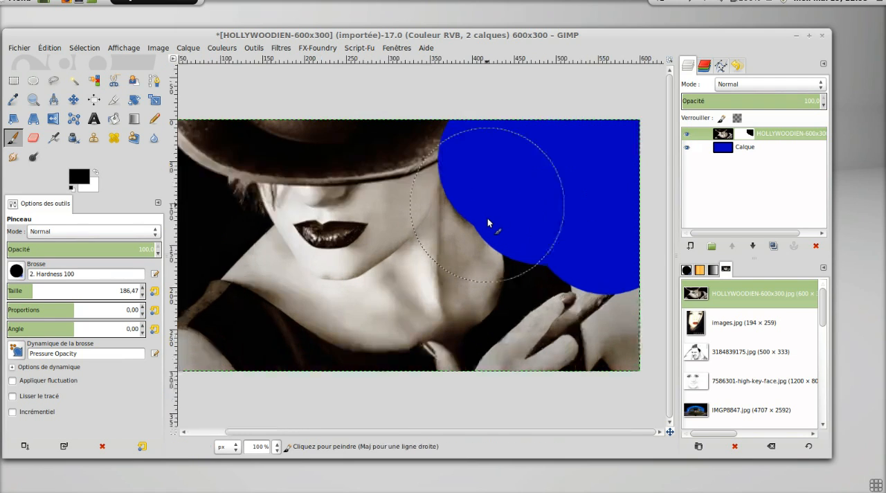
scroll(488, 218, "down", 1, "ctrl")
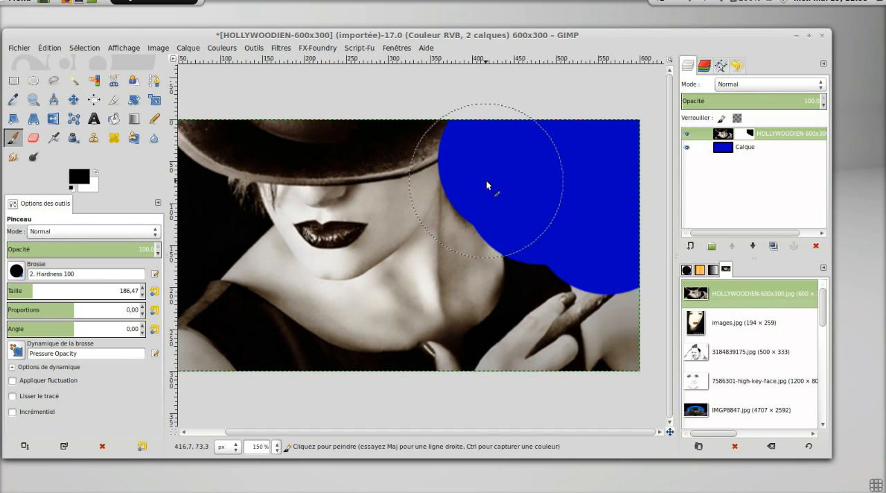
left_click(96, 170)
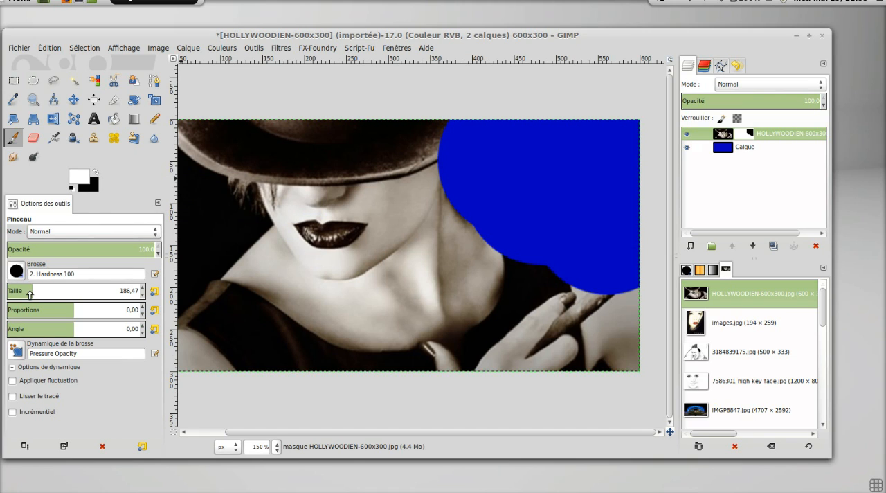
left_click_drag(30, 293, 16, 293)
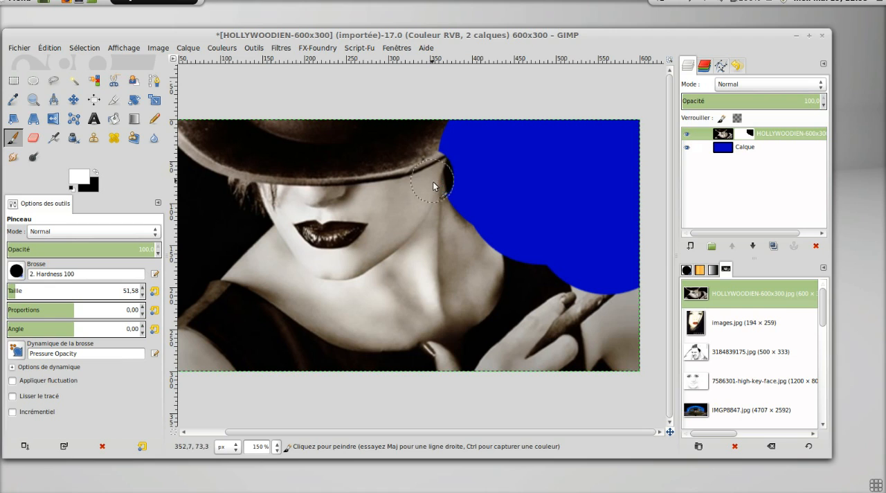
left_click_drag(442, 202, 440, 235)
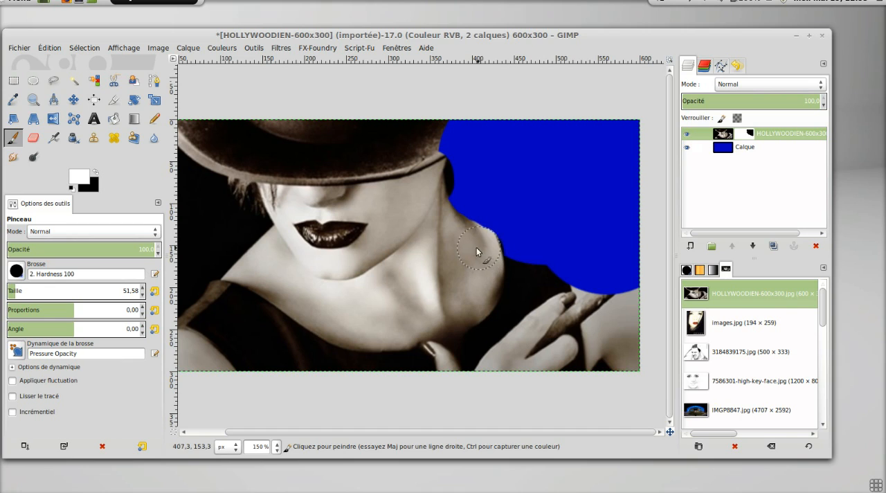
left_click_drag(499, 263, 522, 273)
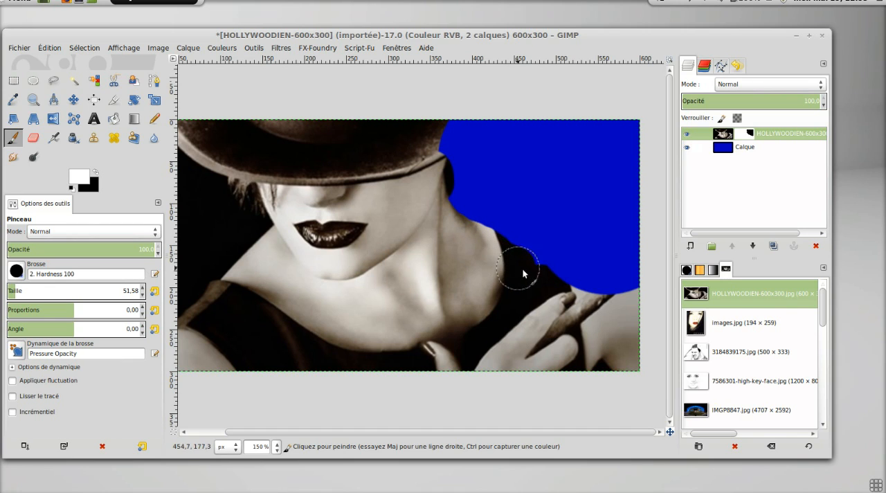
mouse_move(483, 251)
left_mouse_down()
mouse_move(592, 299)
mouse_move(649, 314)
mouse_move(523, 256)
left_mouse_up()
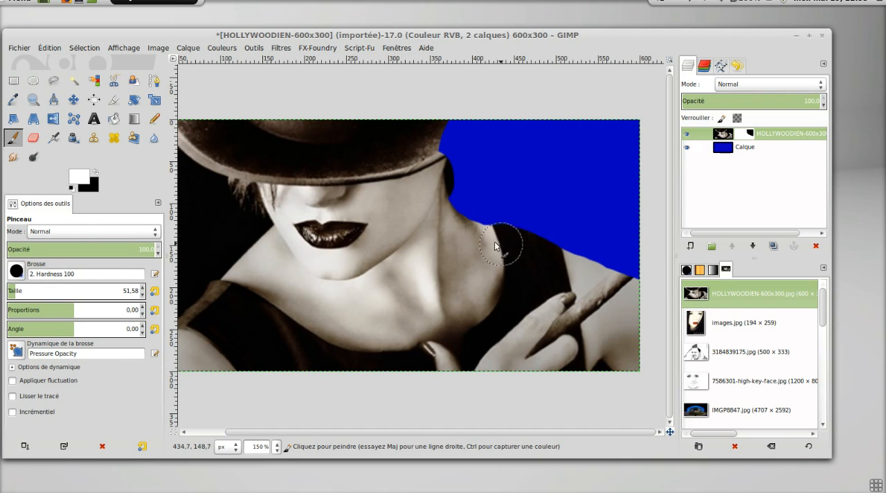
mouse_move(447, 222)
left_mouse_down()
mouse_move(502, 240)
mouse_move(514, 239)
mouse_move(483, 231)
mouse_move(524, 226)
mouse_move(537, 233)
mouse_move(539, 248)
mouse_move(538, 236)
mouse_move(510, 220)
mouse_move(473, 234)
mouse_move(559, 228)
mouse_move(573, 238)
mouse_move(546, 220)
mouse_move(601, 240)
mouse_move(636, 280)
left_mouse_up()
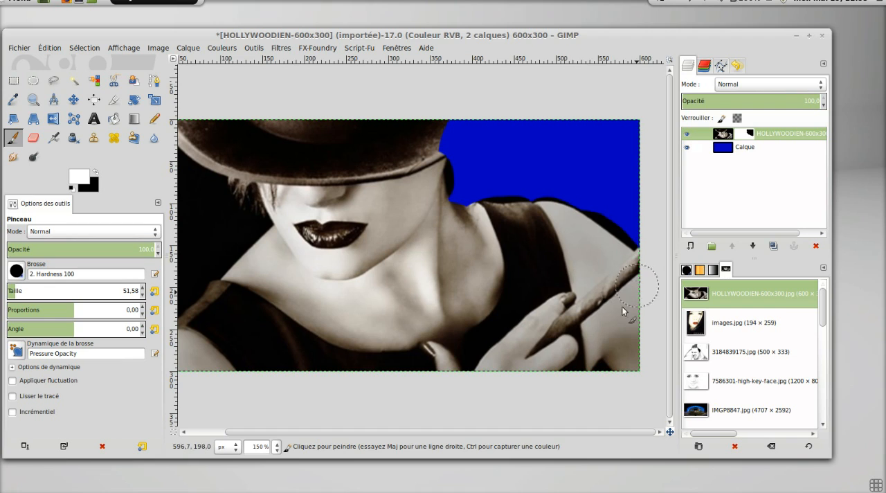
mouse_move(623, 312)
left_mouse_down()
mouse_move(477, 213)
mouse_move(468, 223)
mouse_move(437, 205)
left_mouse_up()
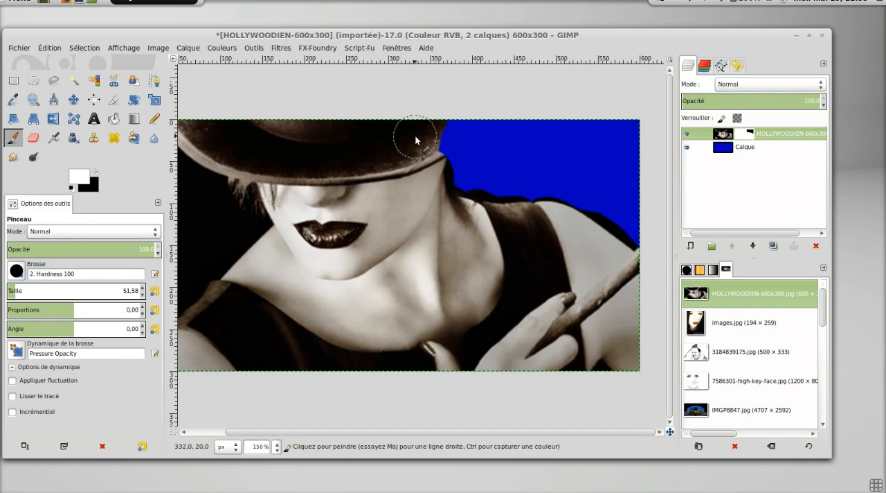
mouse_move(422, 137)
left_mouse_down()
mouse_move(450, 127)
mouse_move(433, 144)
mouse_move(470, 112)
left_mouse_up()
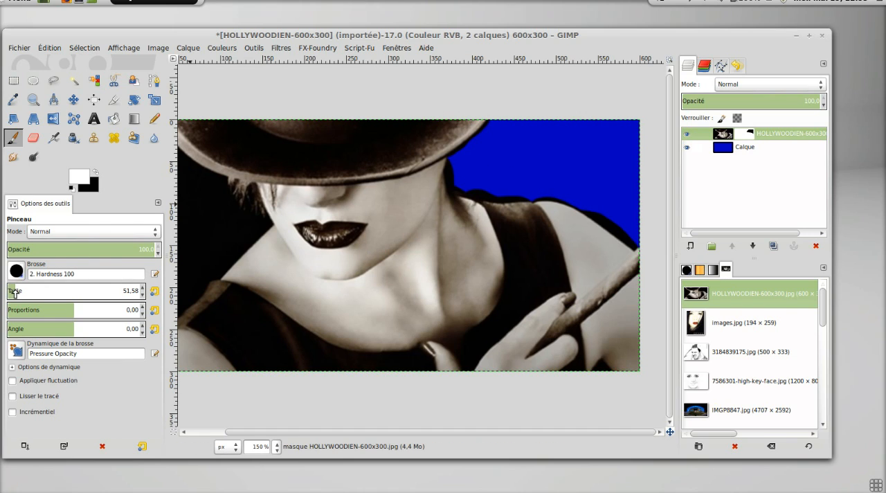
Refine the mask edges along the hat, neck and shoulder by painting black with a 22.08 brush.
left_click_drag(14, 291, 10, 291)
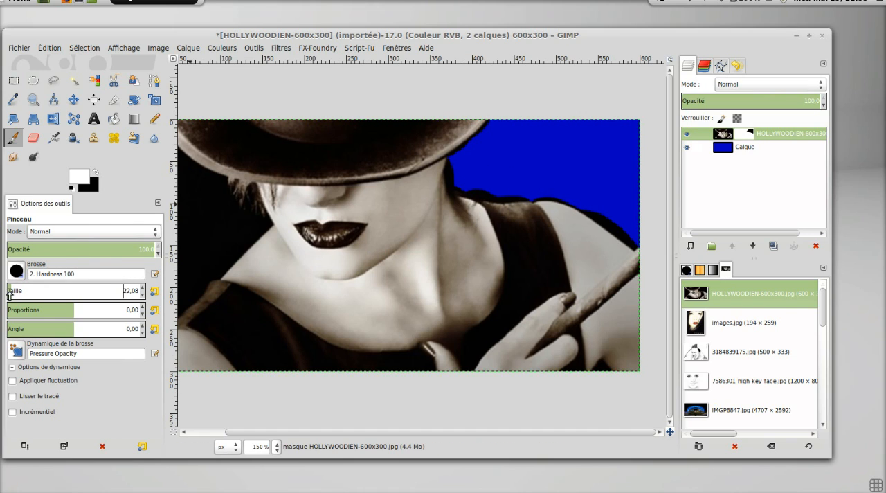
left_click(95, 174)
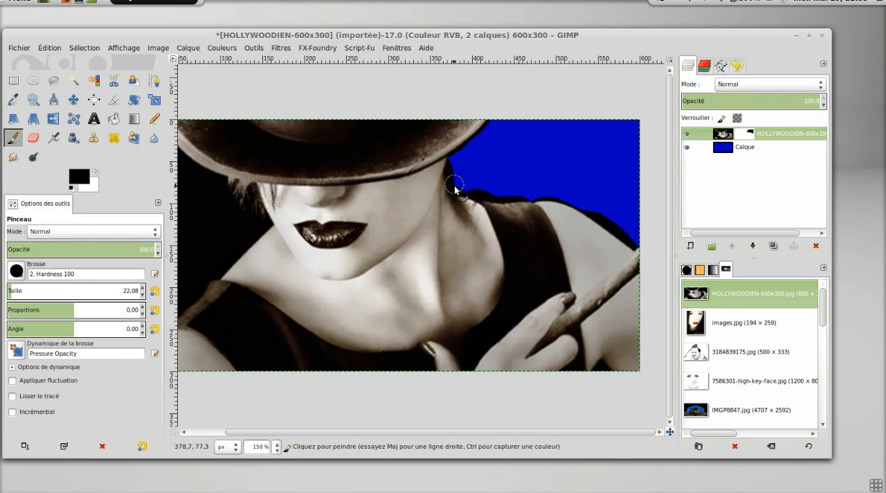
mouse_move(454, 186)
left_mouse_down()
mouse_move(455, 166)
mouse_move(496, 129)
mouse_move(459, 159)
left_mouse_up()
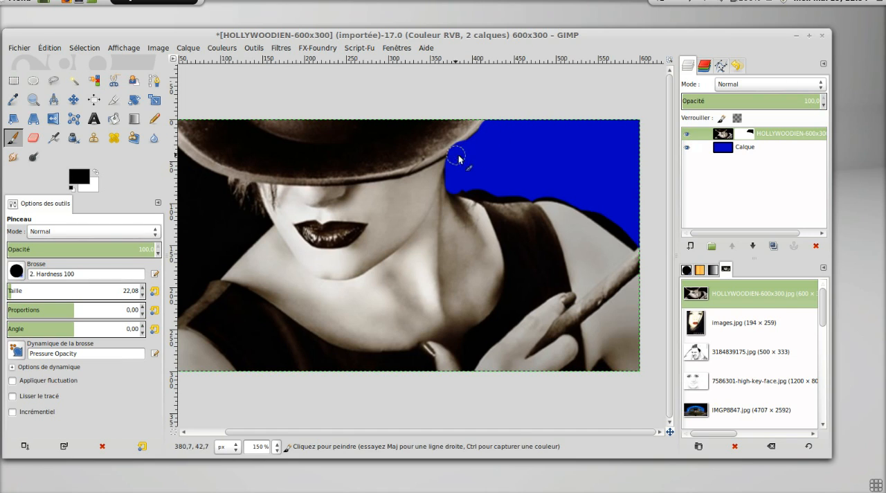
mouse_move(474, 197)
left_mouse_down()
mouse_move(562, 193)
mouse_move(640, 242)
left_mouse_up()
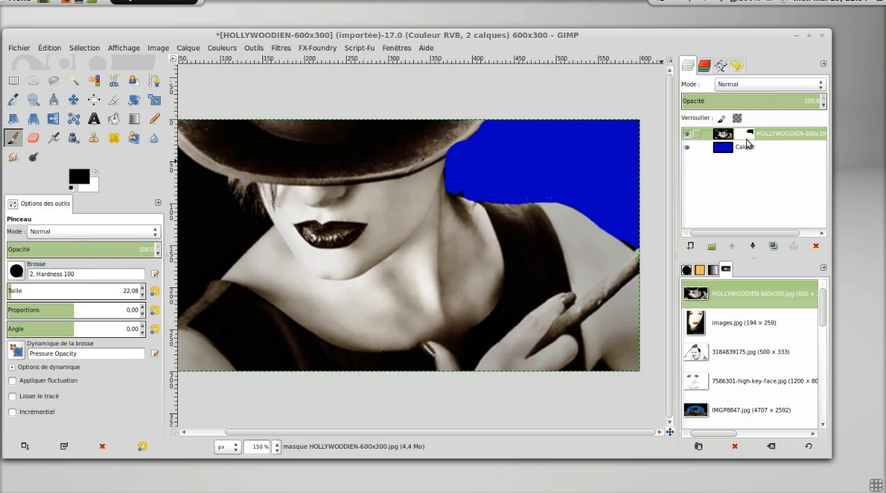
Delete the layer mask from the HOLLYWOODIEN-600x300.jpg layer.
key("super")
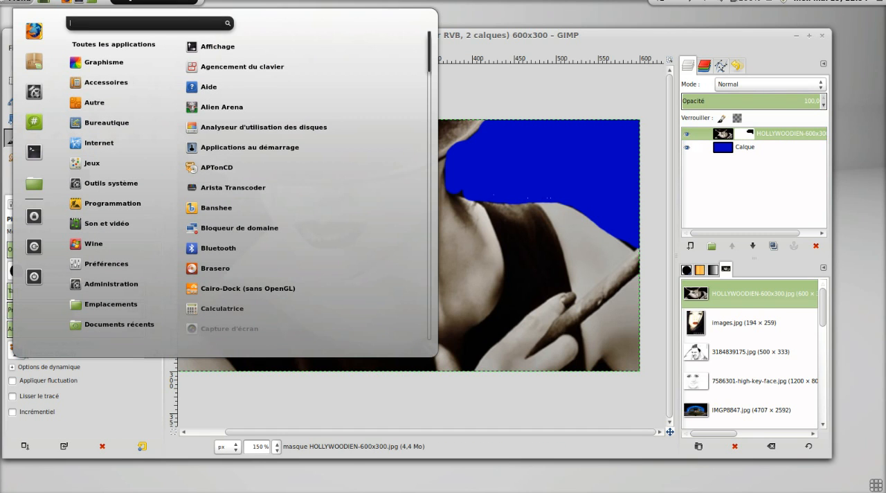
left_click(601, 100)
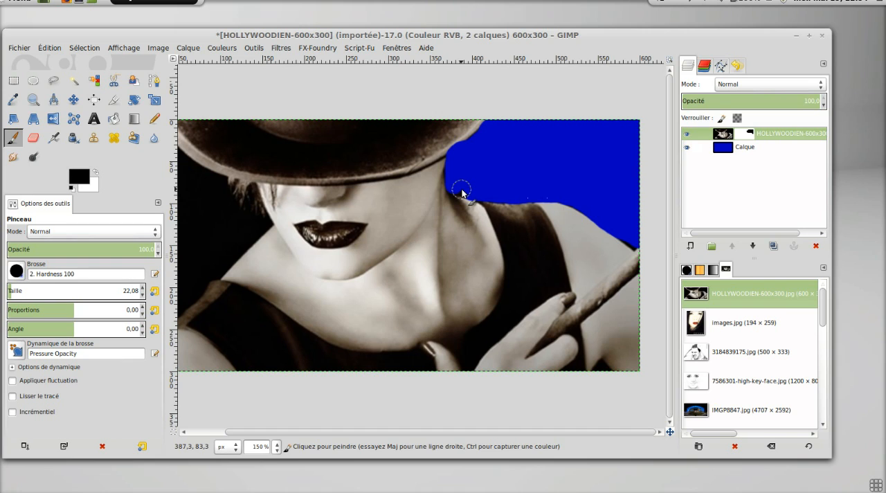
right_click(751, 139)
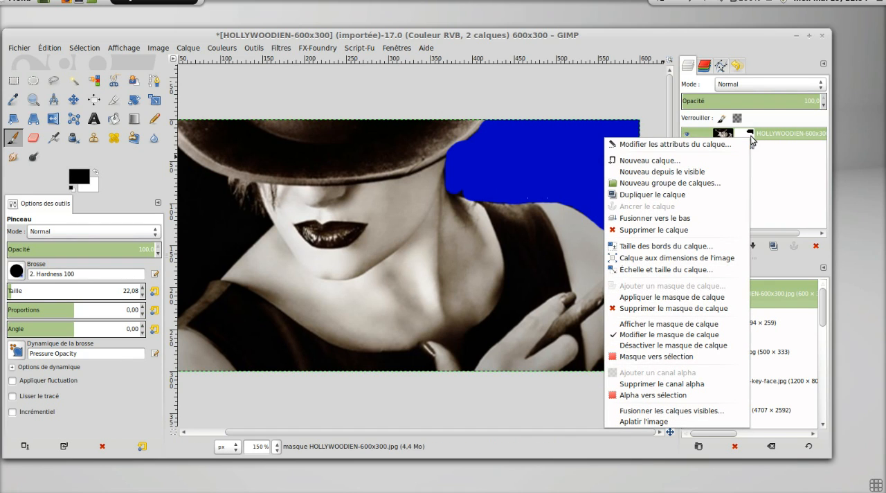
left_click(706, 315)
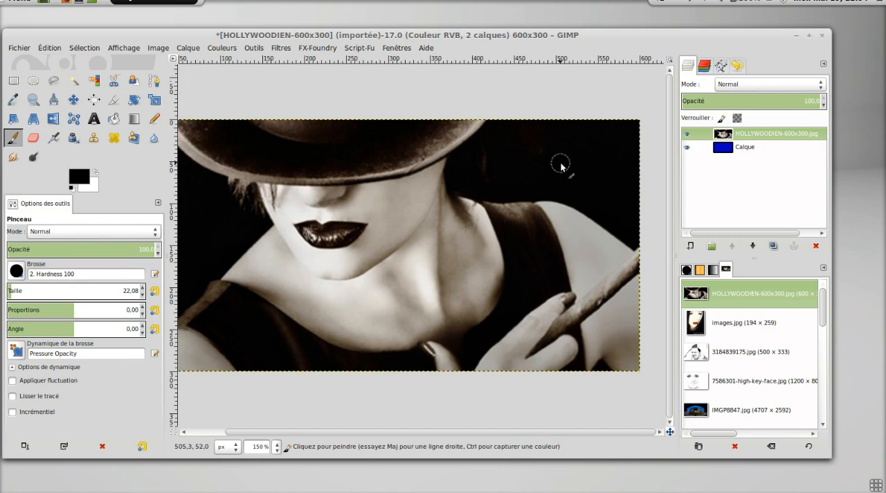
Add a Noir (transparence totale) layer mask to the HOLLYWOODIEN-600x300.jpg layer.
right_click(765, 140)
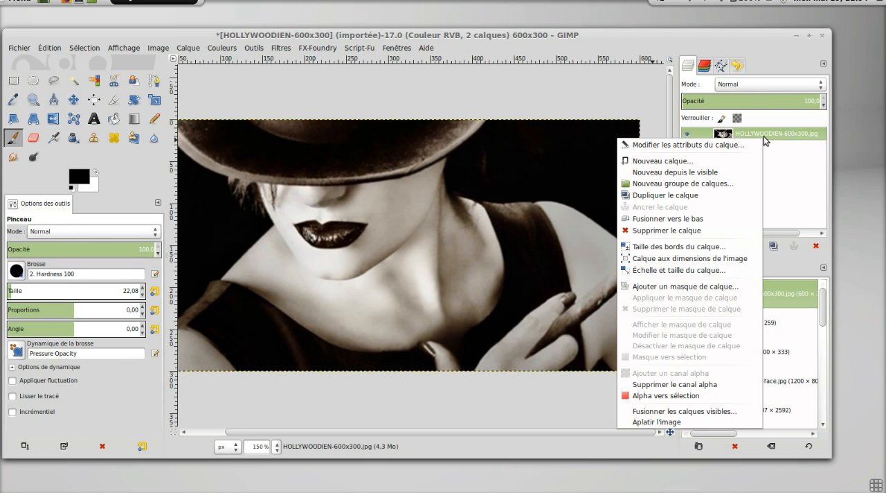
left_click(694, 288)
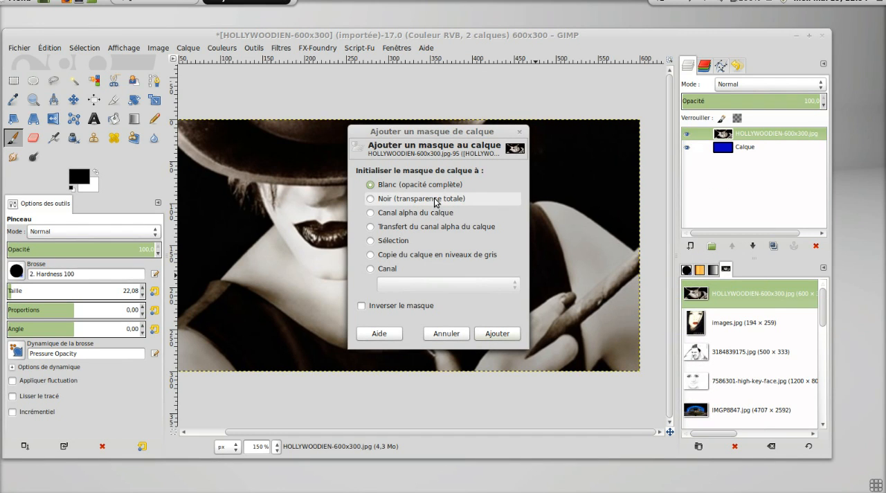
left_click(435, 199)
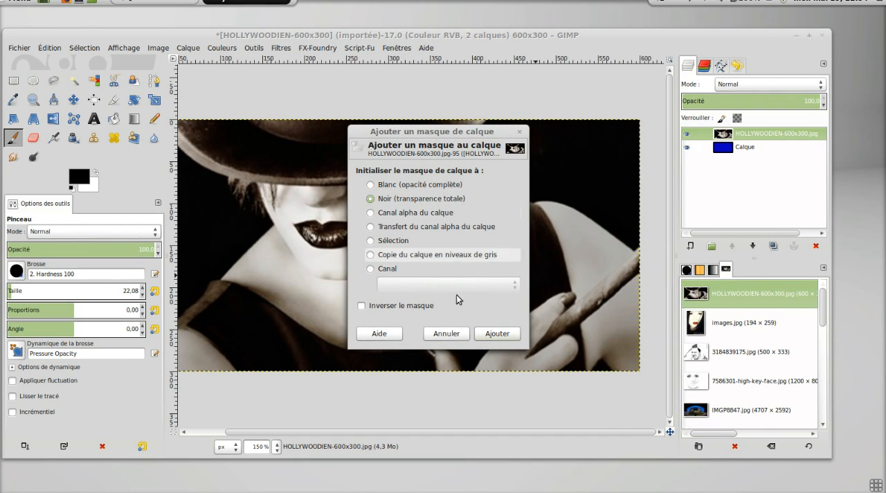
left_click(497, 334)
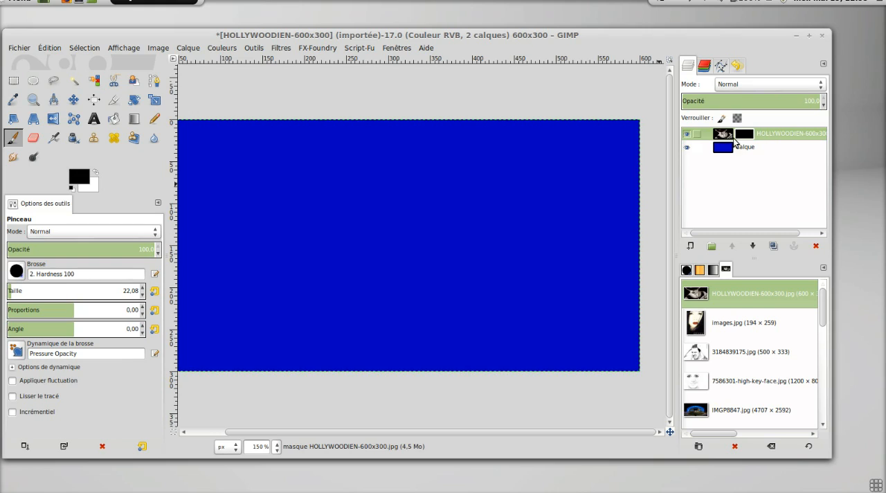
Paint white on the black mask to reveal the face, neck and part of the hat, and hide the hat and face centre again with black.
left_click(96, 172)
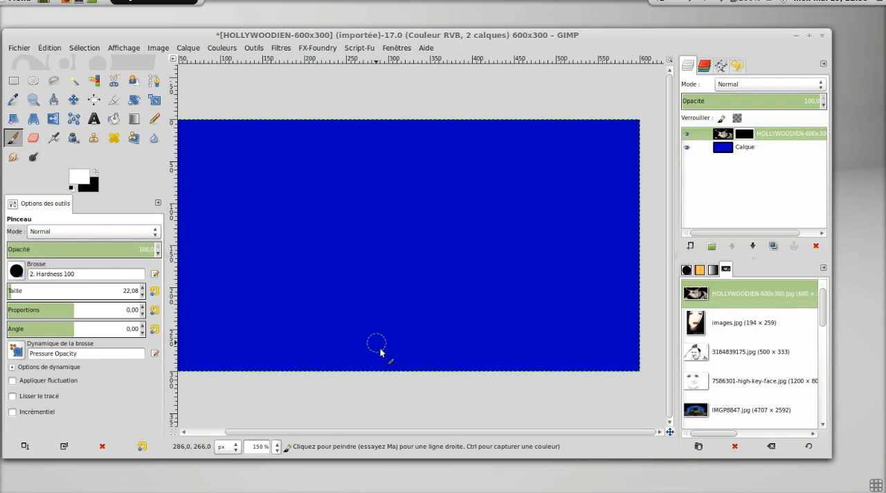
mouse_move(380, 346)
left_mouse_down()
mouse_move(381, 358)
mouse_move(381, 269)
mouse_move(354, 376)
mouse_move(358, 241)
mouse_move(332, 357)
mouse_move(352, 363)
mouse_move(386, 244)
mouse_move(371, 233)
mouse_move(346, 242)
mouse_move(368, 214)
mouse_move(325, 306)
mouse_move(325, 234)
mouse_move(343, 197)
mouse_move(322, 189)
mouse_move(332, 217)
mouse_move(315, 221)
mouse_move(330, 259)
mouse_move(332, 365)
mouse_move(392, 269)
mouse_move(404, 339)
mouse_move(388, 213)
mouse_move(349, 137)
mouse_move(300, 184)
left_mouse_up()
mouse_move(306, 178)
left_mouse_down()
mouse_move(296, 249)
mouse_move(312, 270)
mouse_move(308, 370)
mouse_move(292, 350)
mouse_move(278, 261)
mouse_move(289, 294)
mouse_move(388, 221)
mouse_move(384, 160)
mouse_move(403, 120)
mouse_move(403, 198)
mouse_move(379, 187)
mouse_move(378, 123)
mouse_move(332, 137)
mouse_move(354, 127)
left_mouse_up()
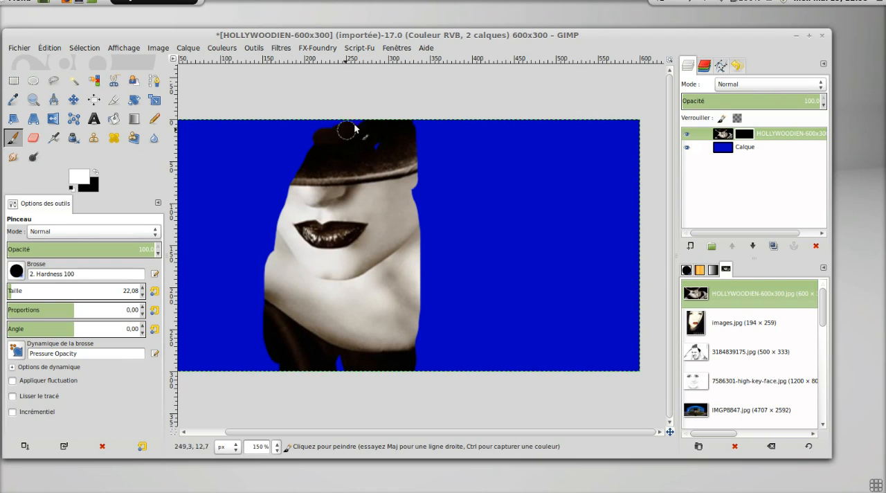
left_click(97, 173)
mouse_move(292, 204)
left_mouse_down()
mouse_move(309, 134)
mouse_move(316, 182)
mouse_move(340, 172)
mouse_move(342, 124)
mouse_move(377, 208)
mouse_move(384, 131)
mouse_move(404, 128)
mouse_move(417, 176)
mouse_move(413, 208)
mouse_move(349, 285)
mouse_move(366, 289)
mouse_move(356, 353)
mouse_move(346, 339)
mouse_move(336, 257)
left_mouse_up()
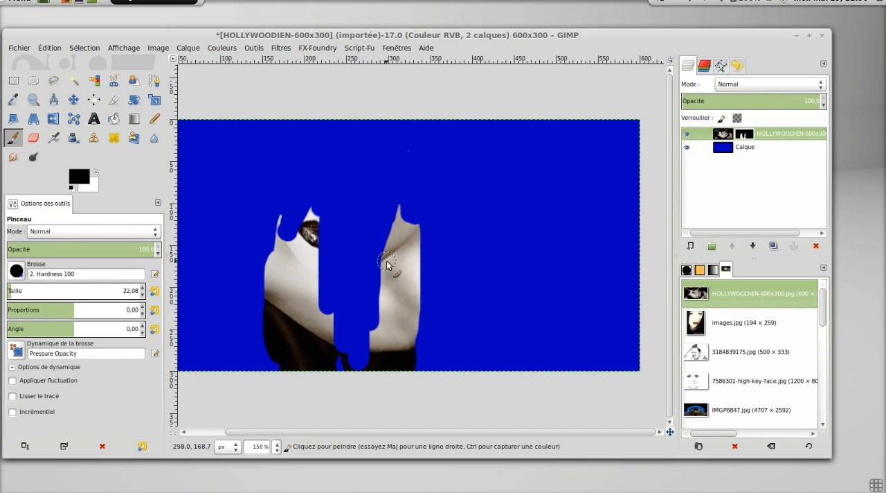
Apply the layer mask to the photo layer and hide the blue Calque layer.
right_click(745, 139)
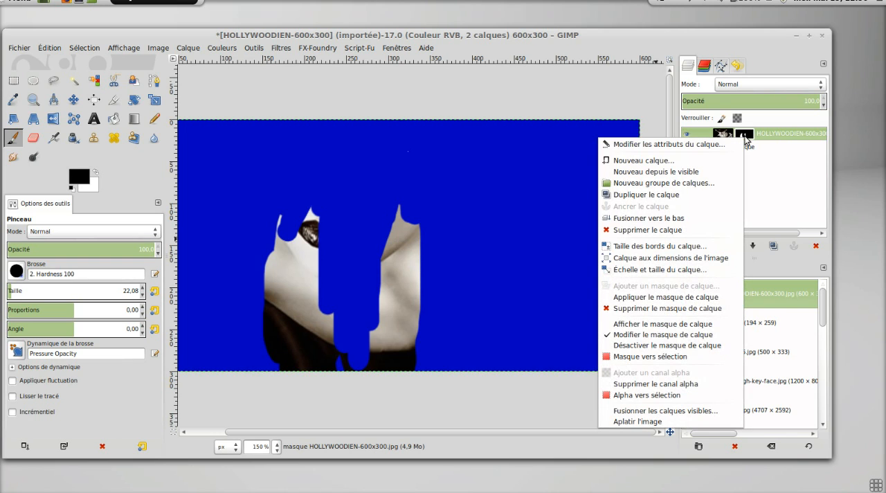
left_click(687, 298)
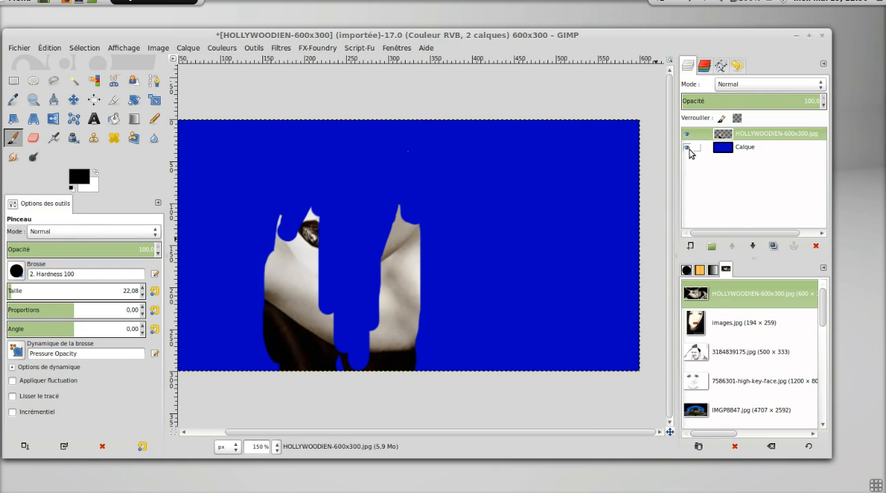
left_click(688, 147)
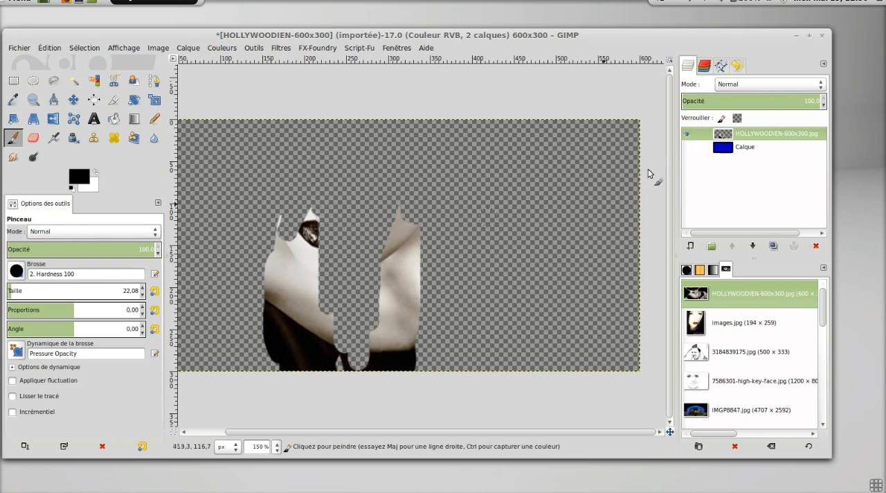
Toggle the blue Calque layer's visibility to compare the cut-out photo with and without it, leaving the blue layer shown.
left_click(686, 147)
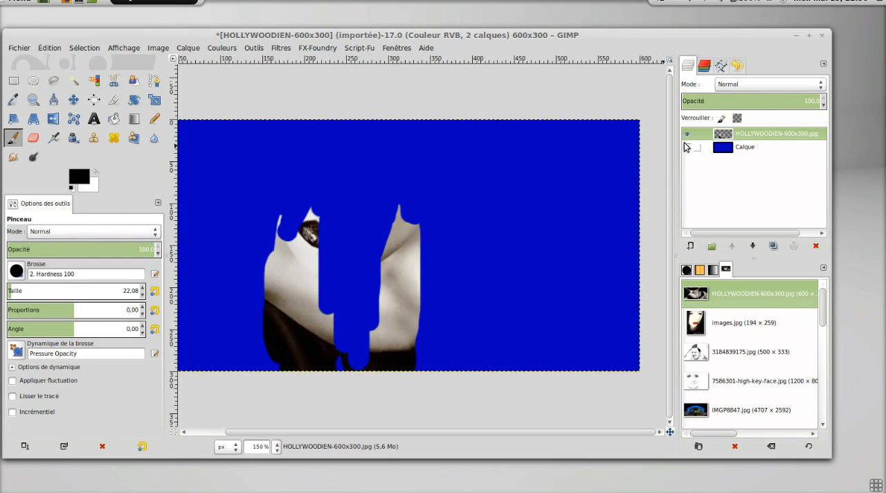
left_click(686, 148)
left_click(686, 148)
left_click(28, 48)
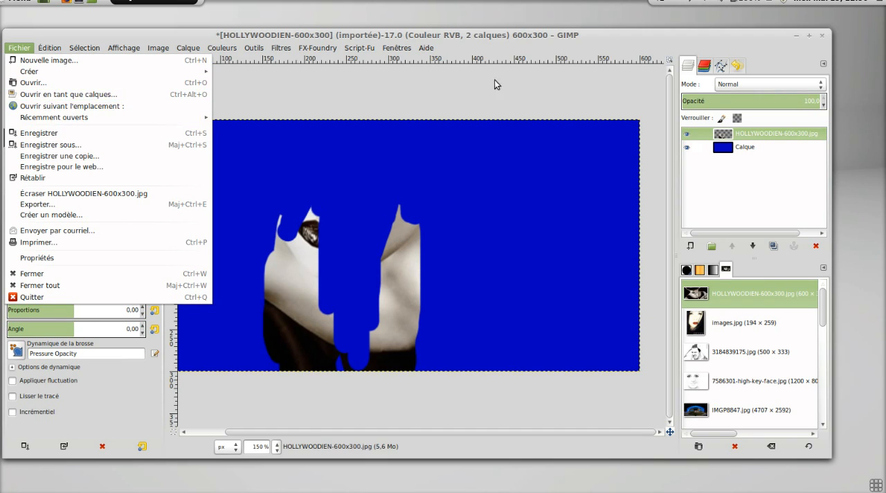
left_click(508, 94)
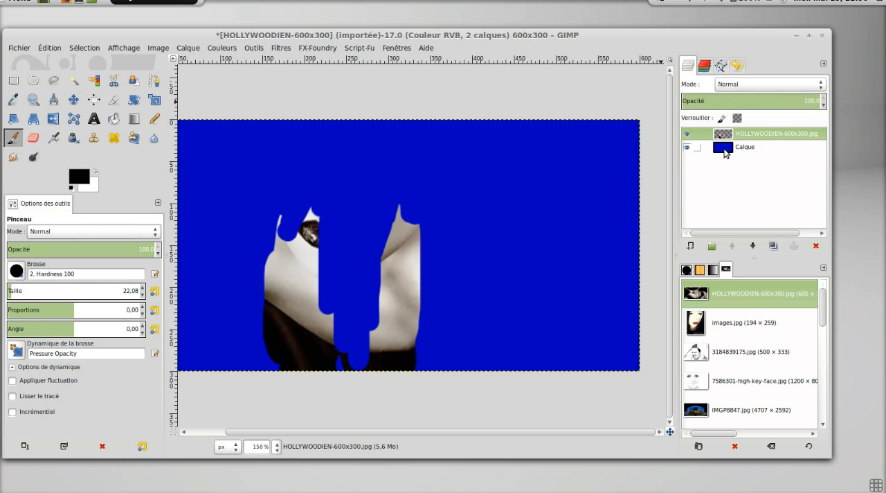
right_click(725, 153)
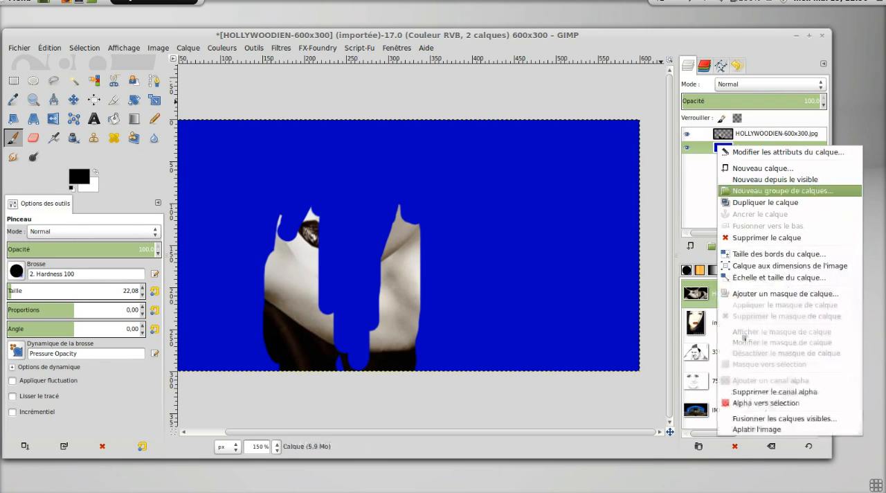
left_click(697, 171)
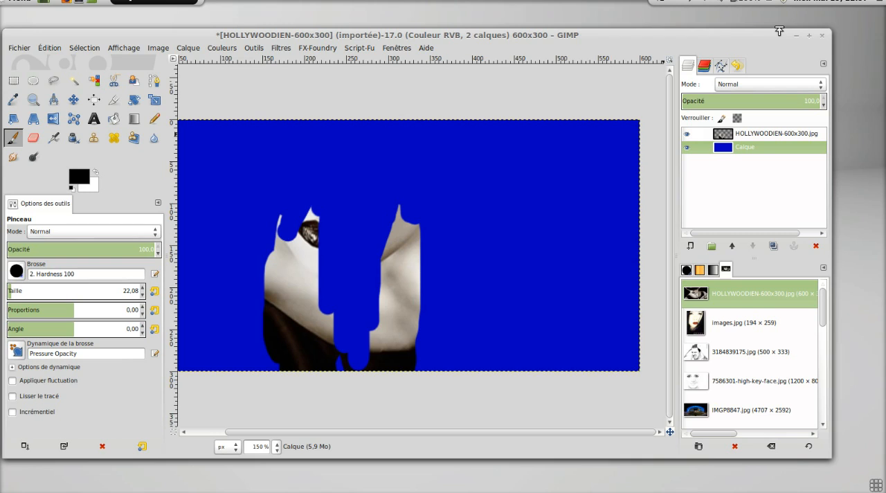
left_click(774, 4)
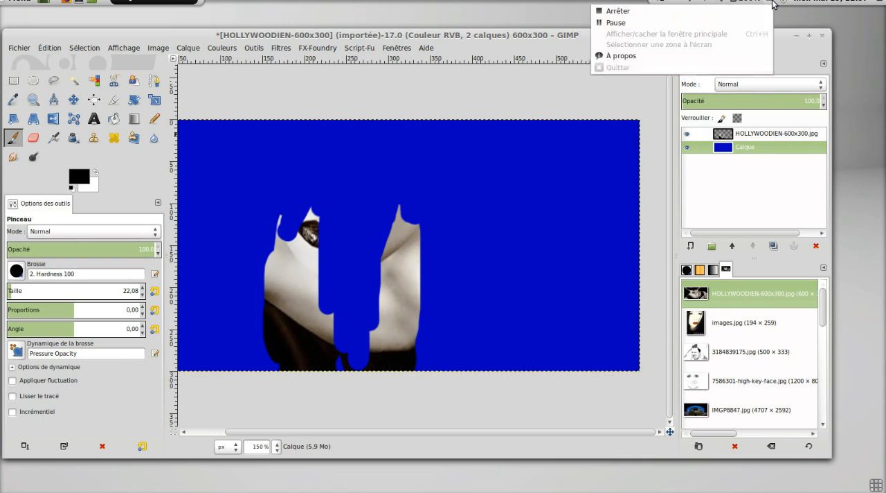